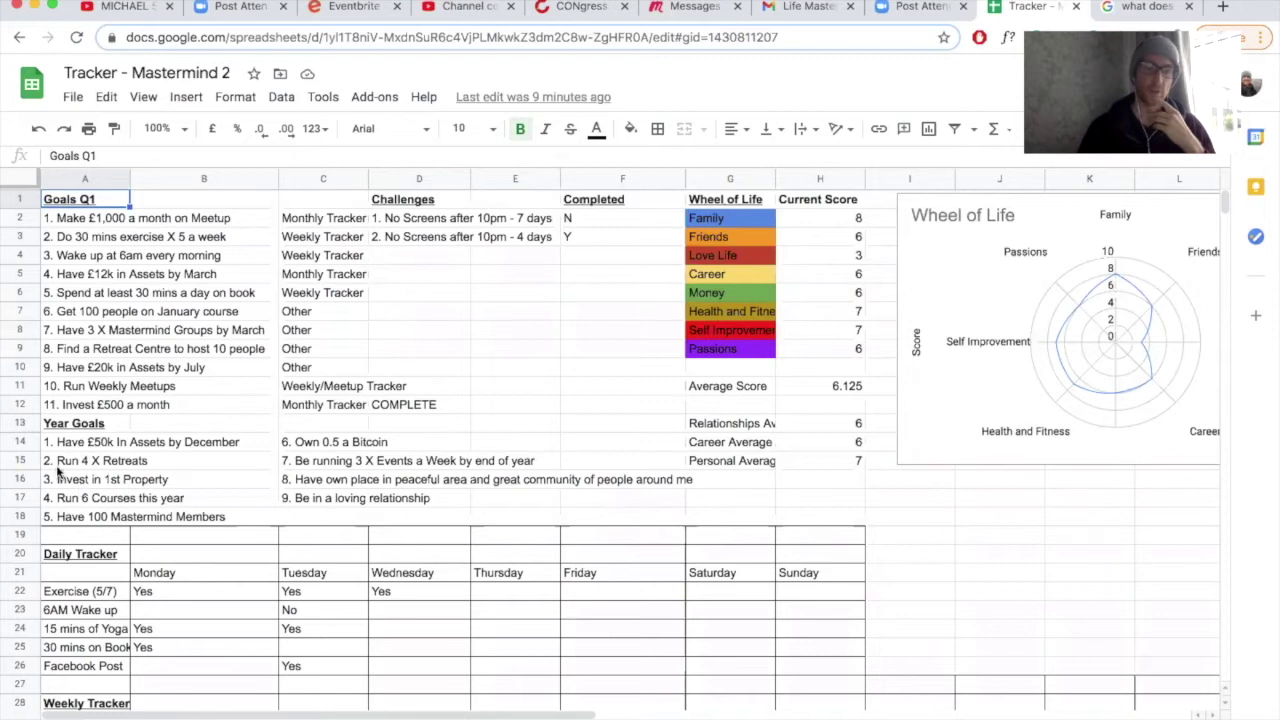
- Review the Year Goals and Goals Q1 lists, including the tracker assigned to the 30-minute exercise goal
left_click(73, 438)
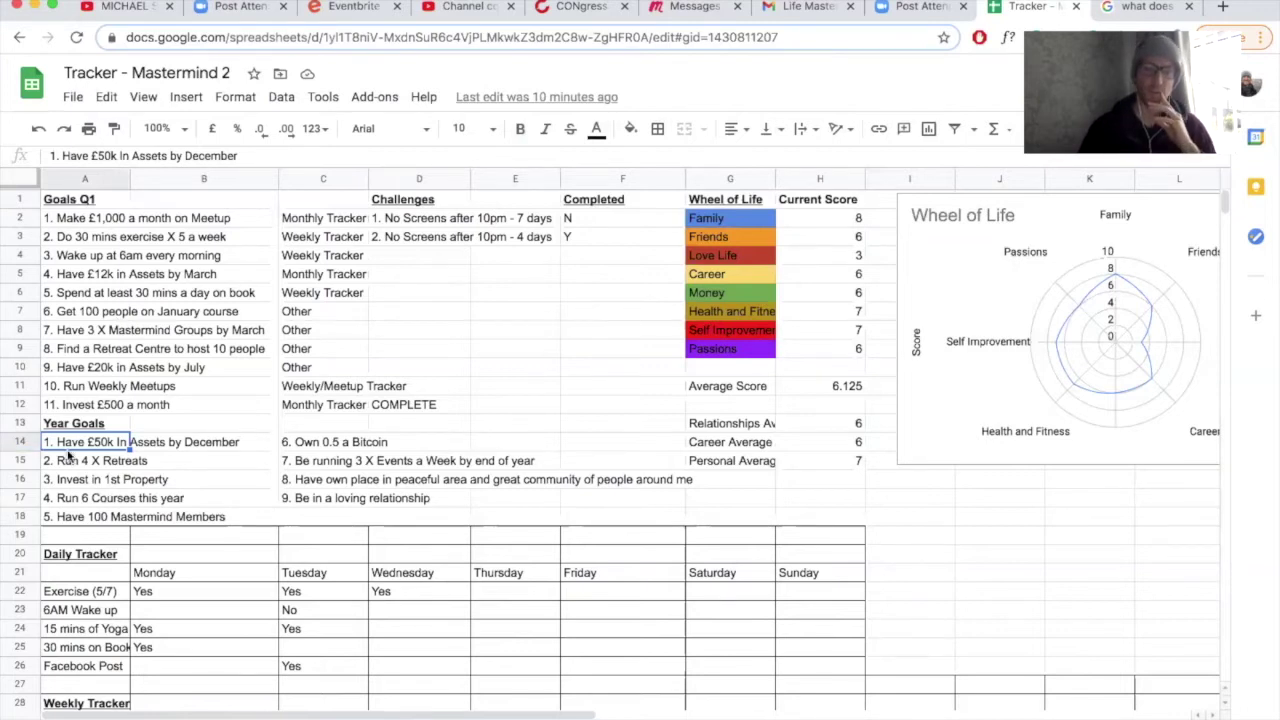
left_click(80, 515)
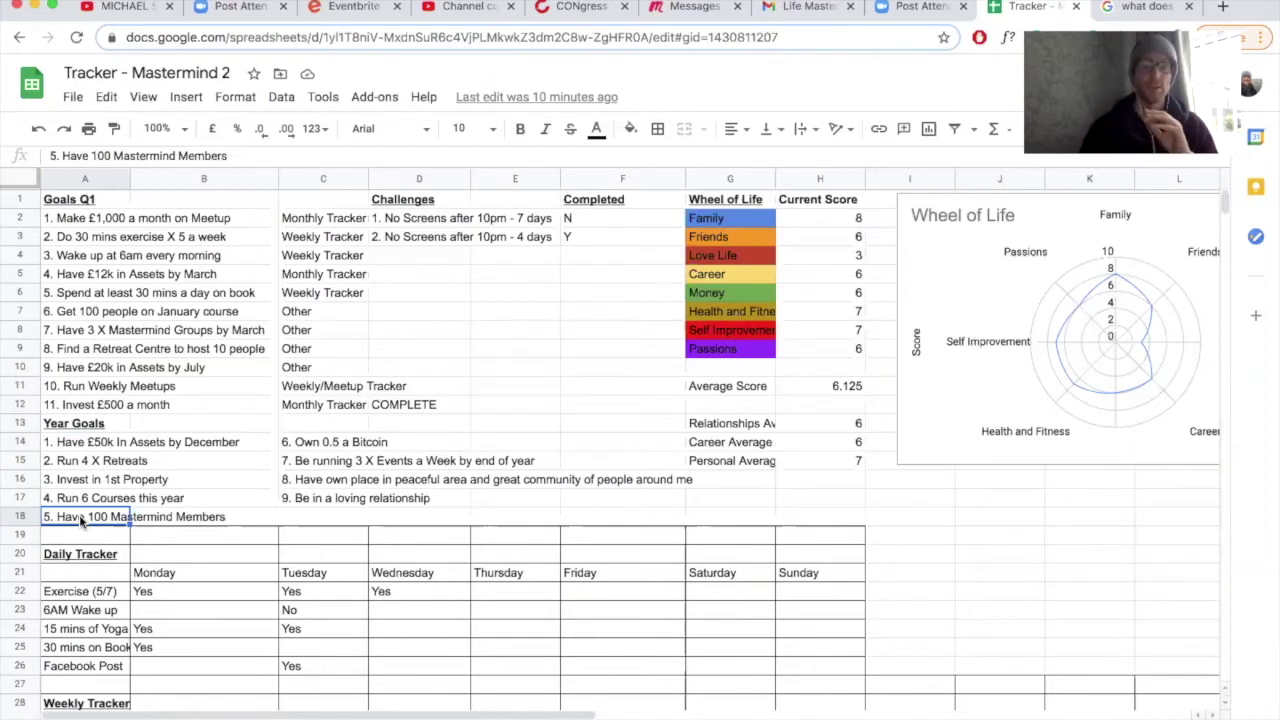
left_click(124, 222)
left_click(122, 386)
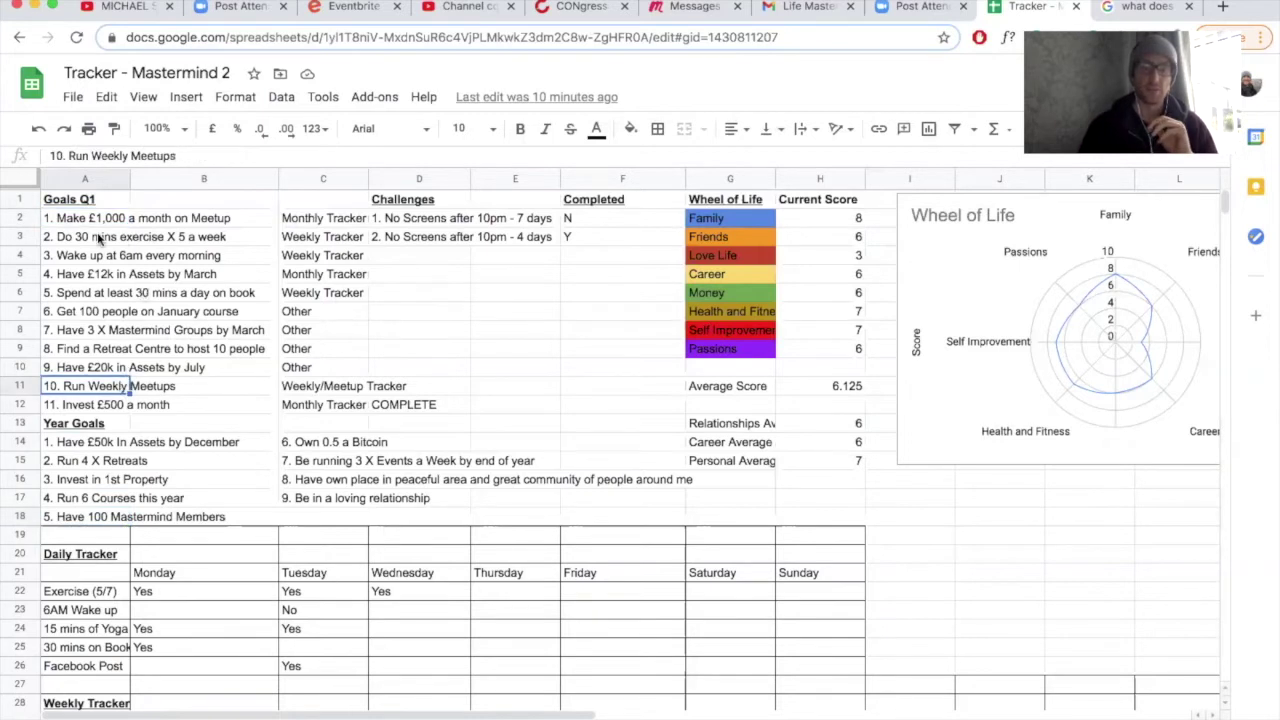
left_click(122, 237)
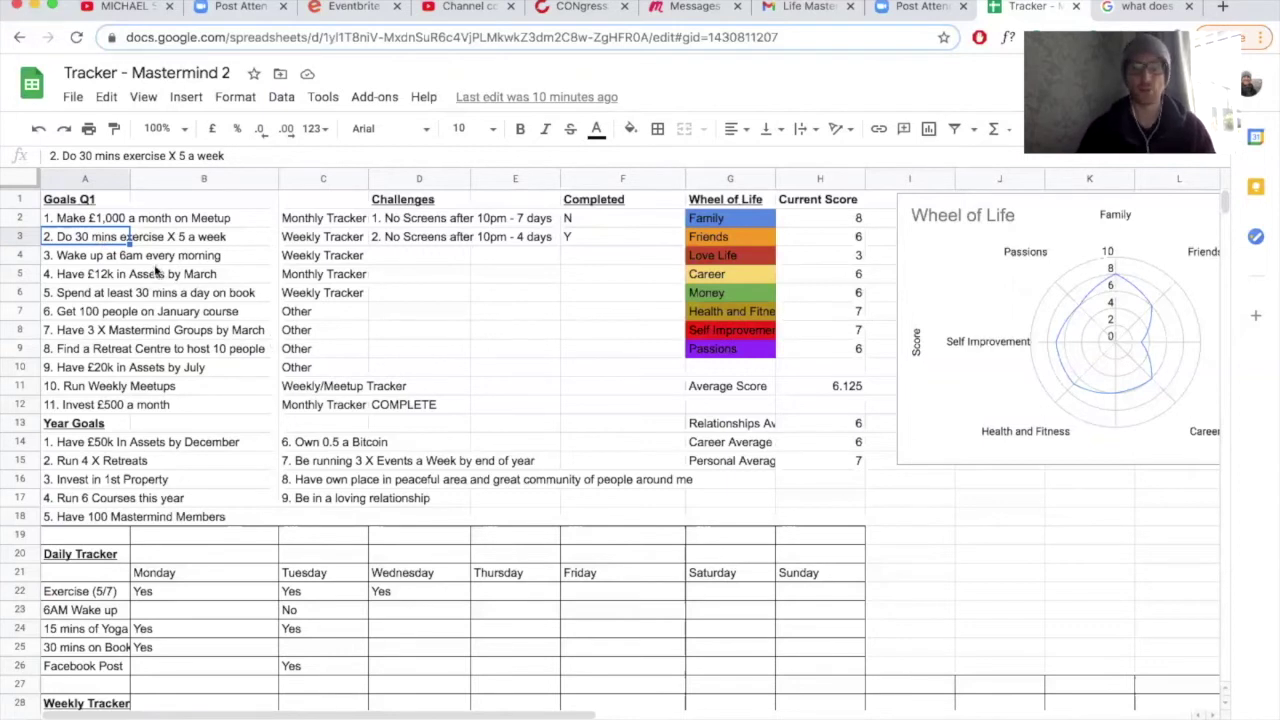
left_click(306, 237)
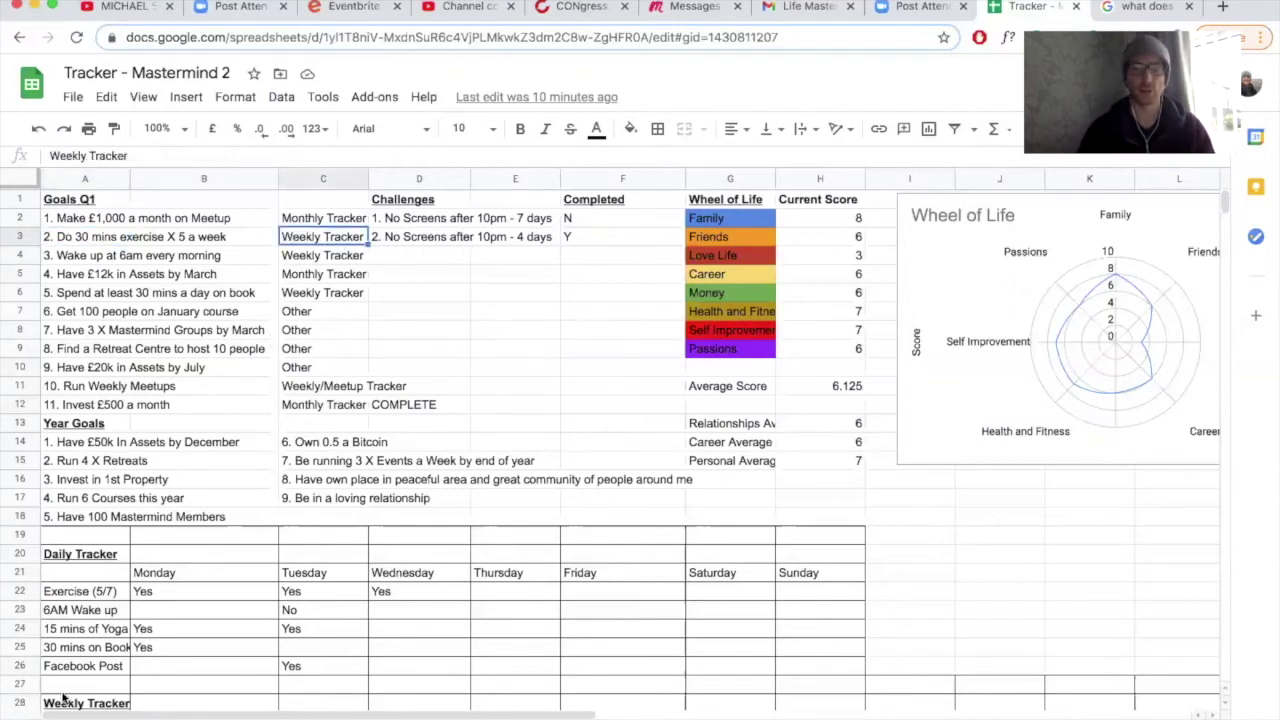
- Examine the Daily Tracker habits, from the 6AM wake-up row to the exercise row
left_click(72, 614)
scroll(148, 632, "down", 3)
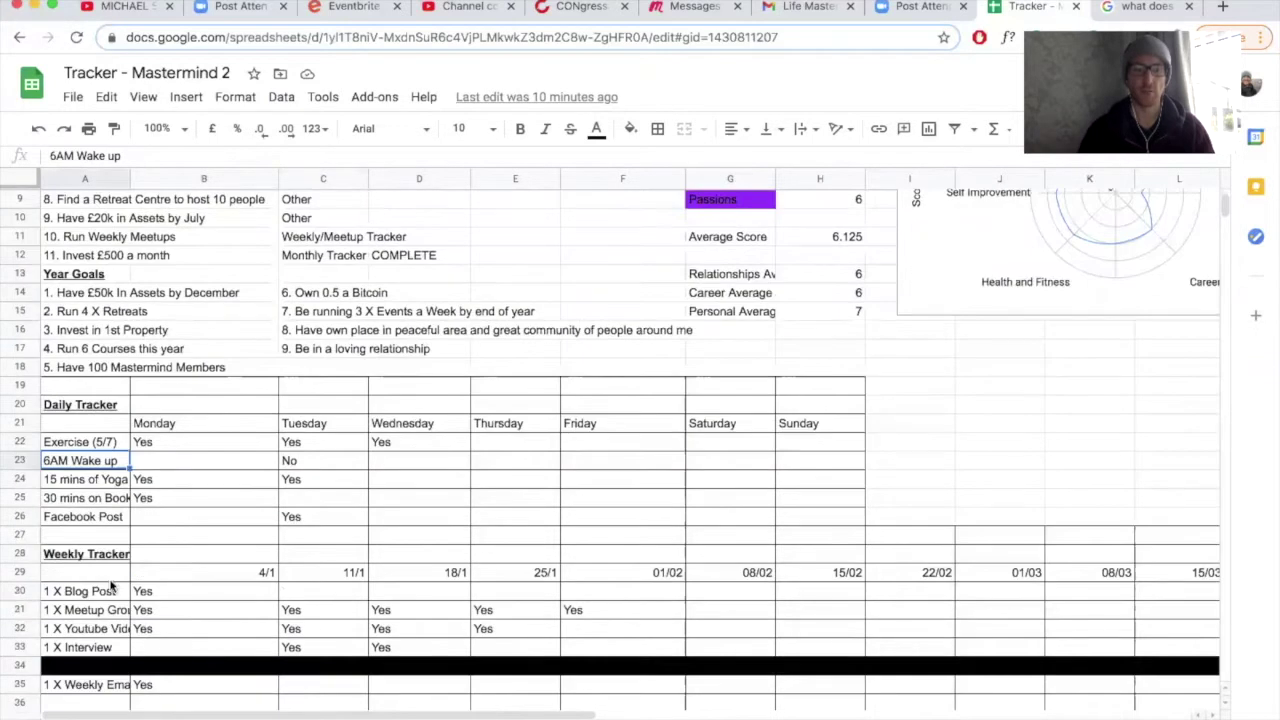
scroll(340, 295, "up", 3)
scroll(248, 393, "down", 4)
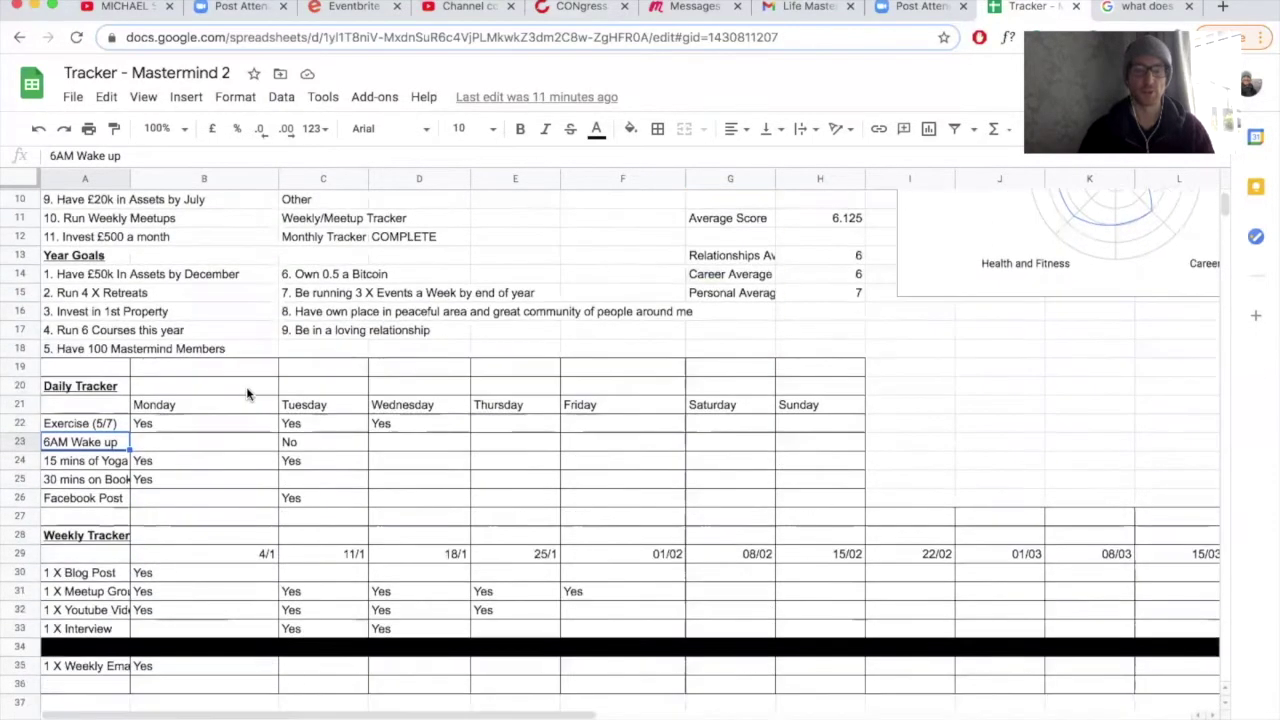
left_click(98, 387)
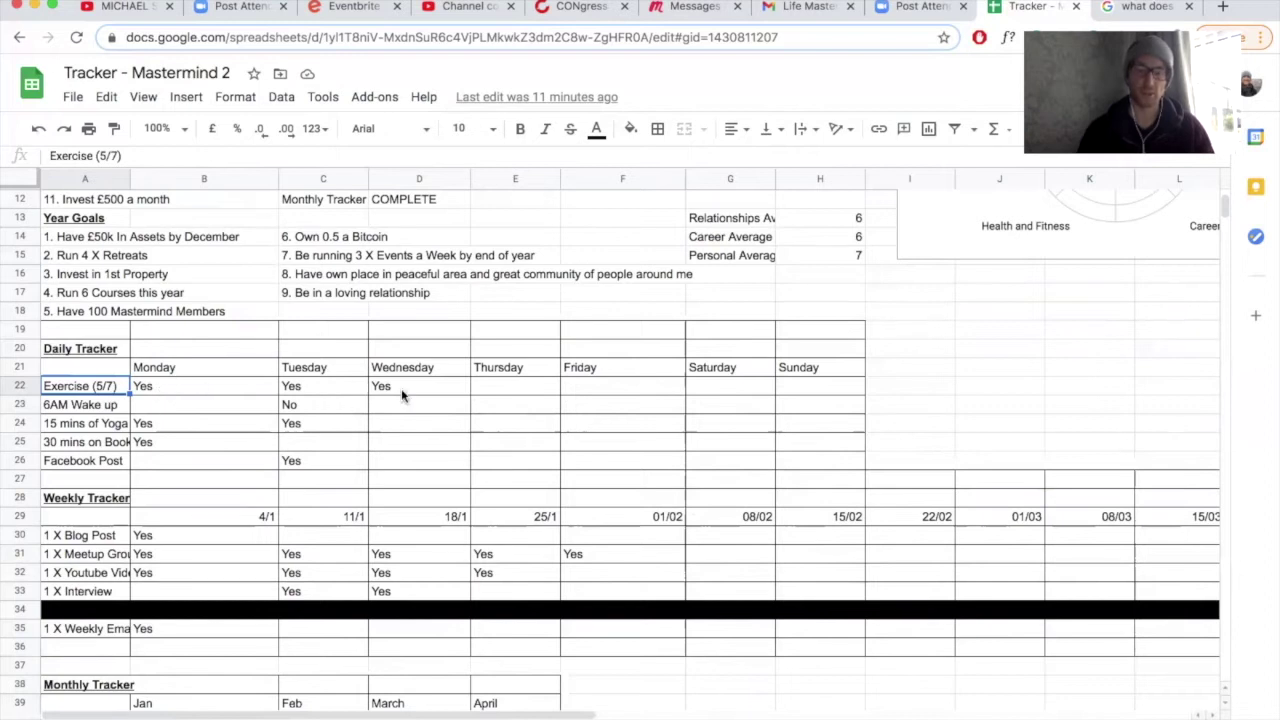
scroll(316, 500, "up", 4)
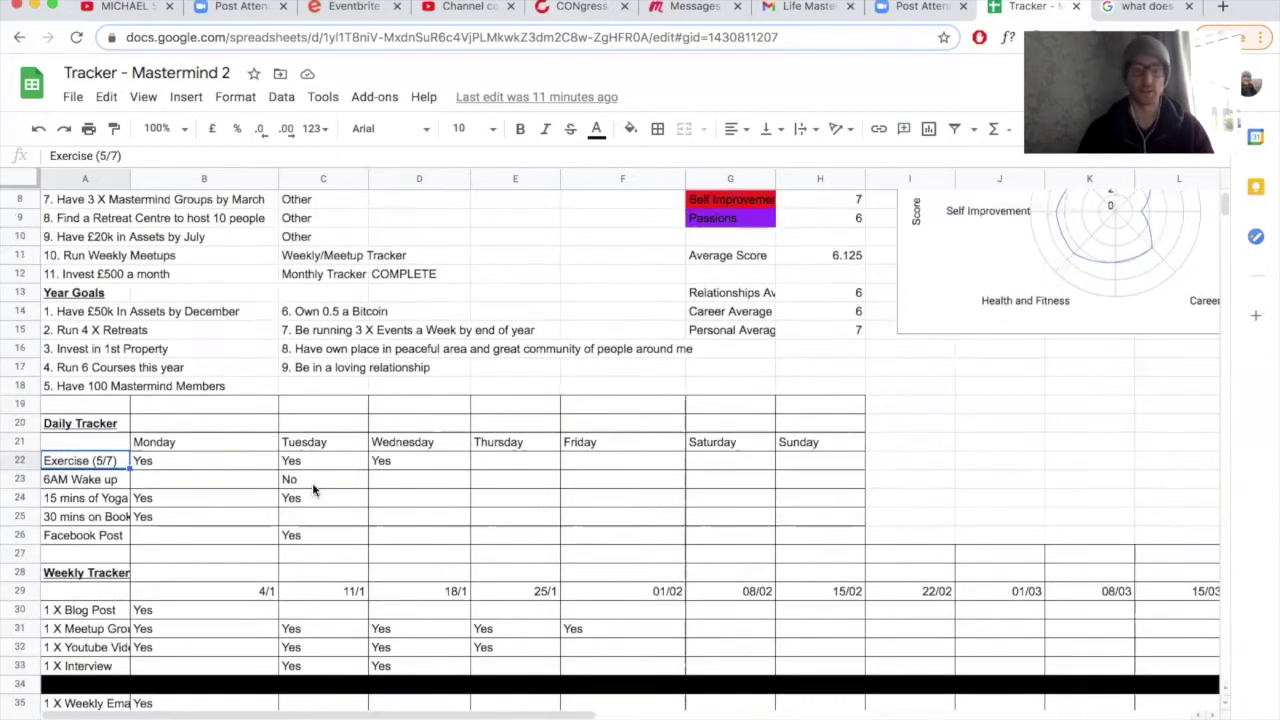
scroll(316, 510, "up", 2)
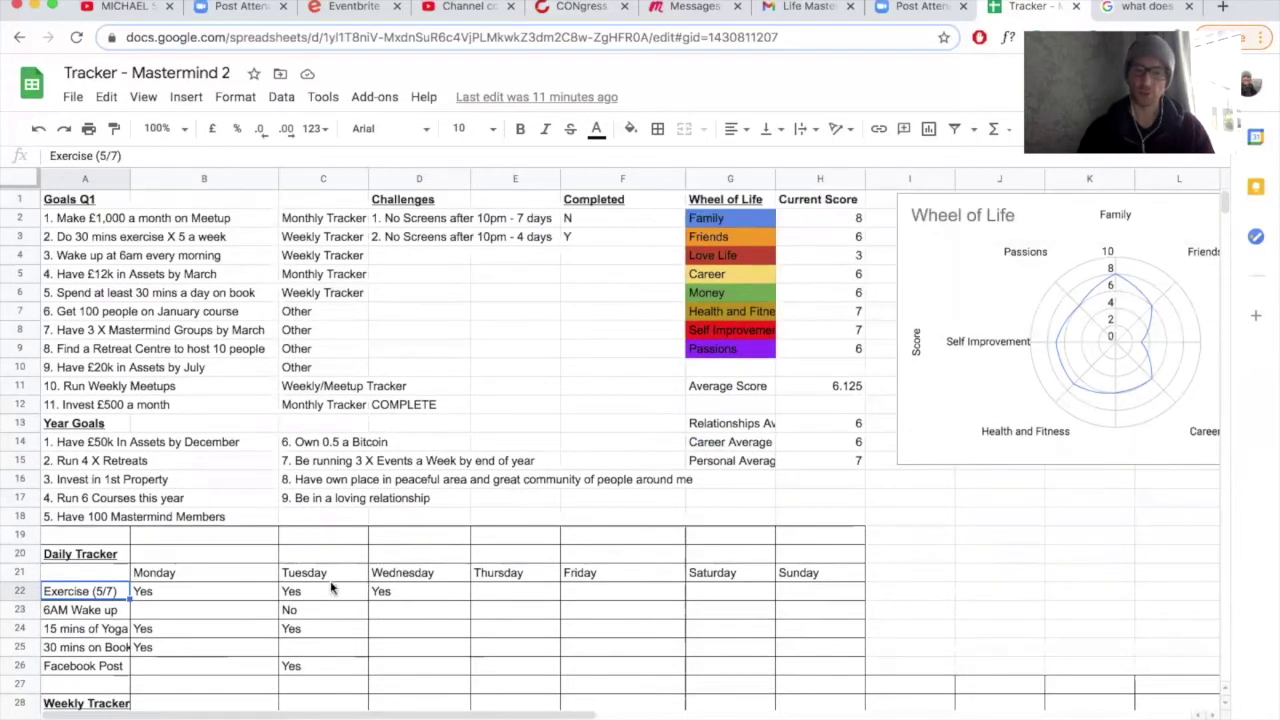
- Record "No" for Thursday in the Exercise (5/7) row of the Daily Tracker
left_click(513, 593)
type("No")
key("Tab")
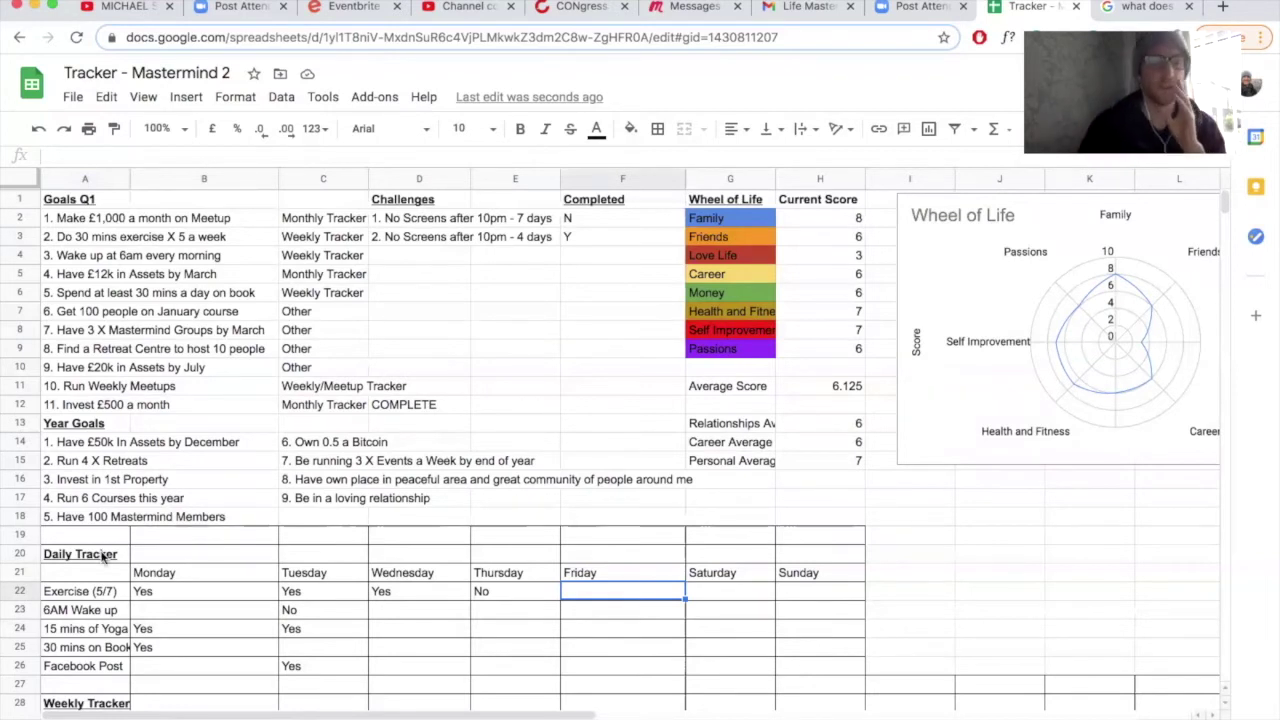
- Examine the Wheel of Life categories from Family down to Money alongside their current scores
left_click(102, 500)
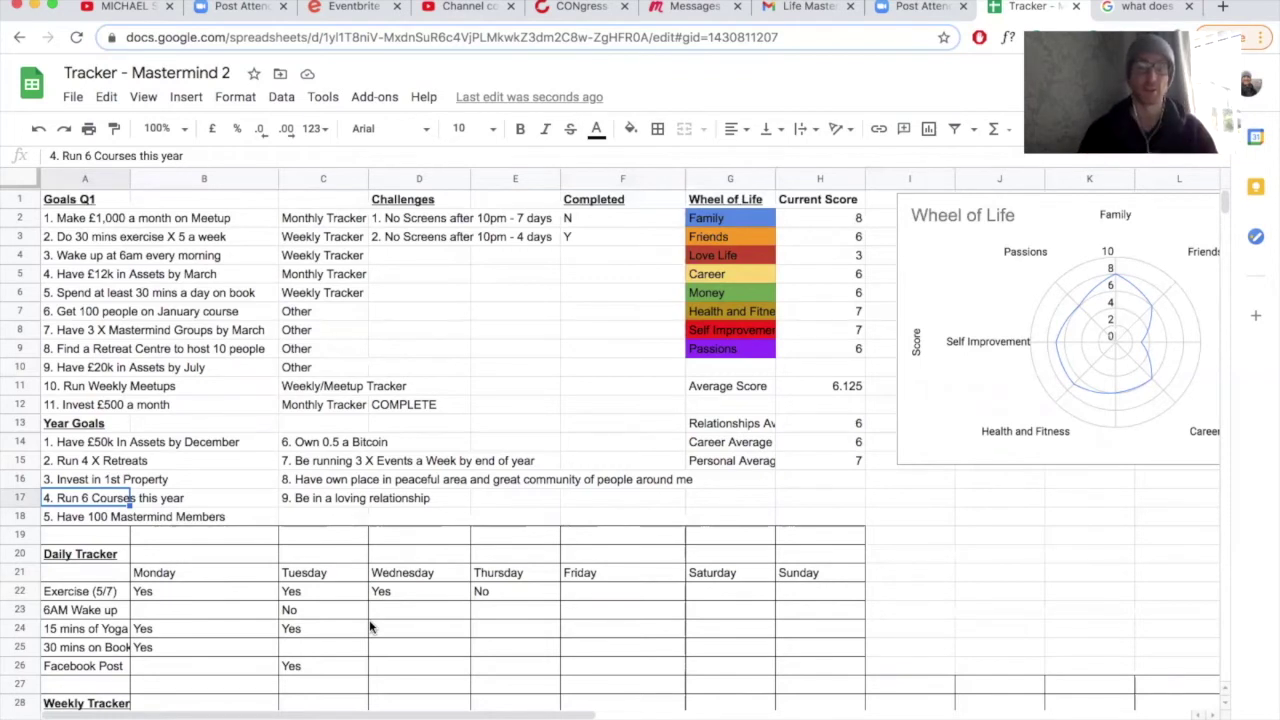
left_click(753, 229)
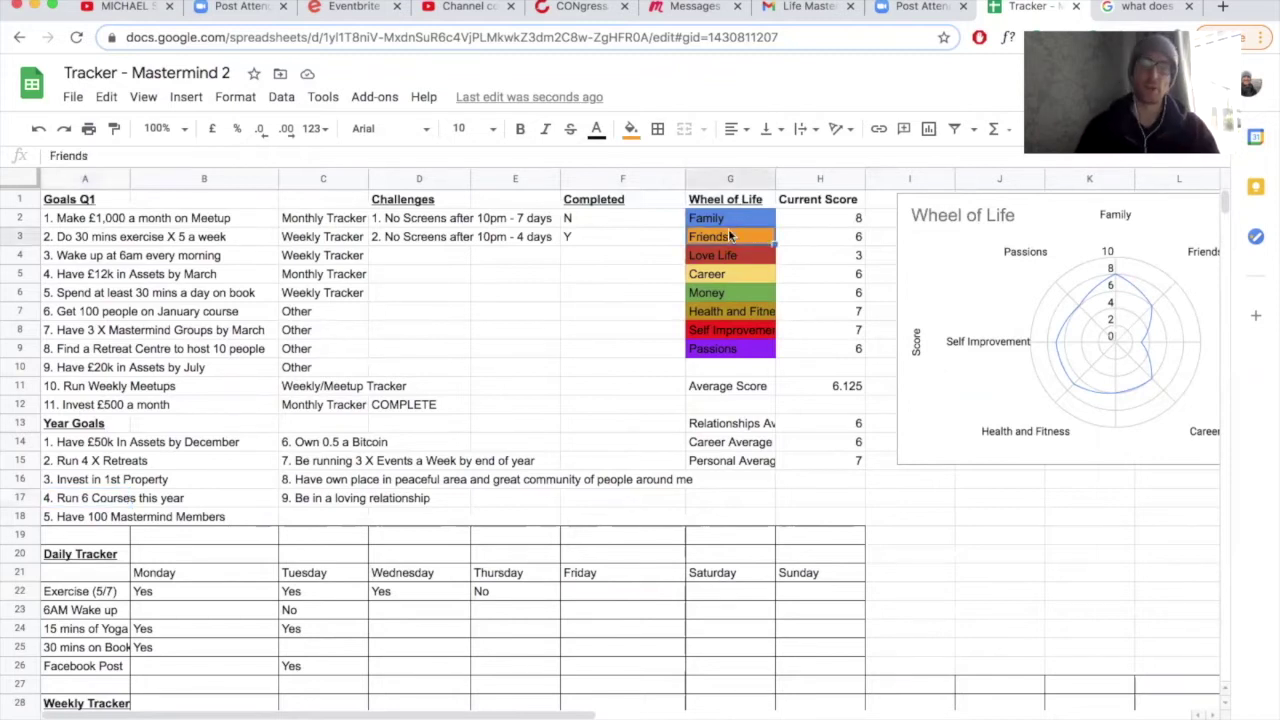
left_click(751, 216)
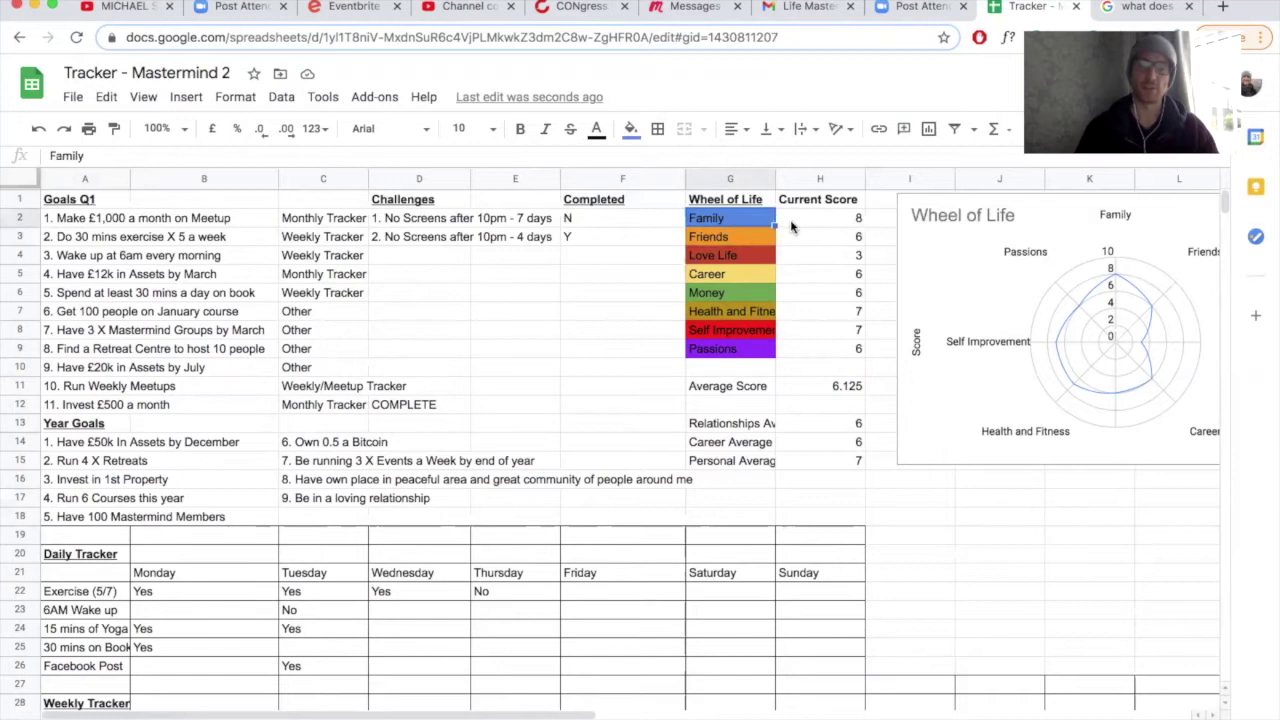
key("Down")
key("Down")
key("Down")
key("Down")
key("Up")
key("Up")
key("Up")
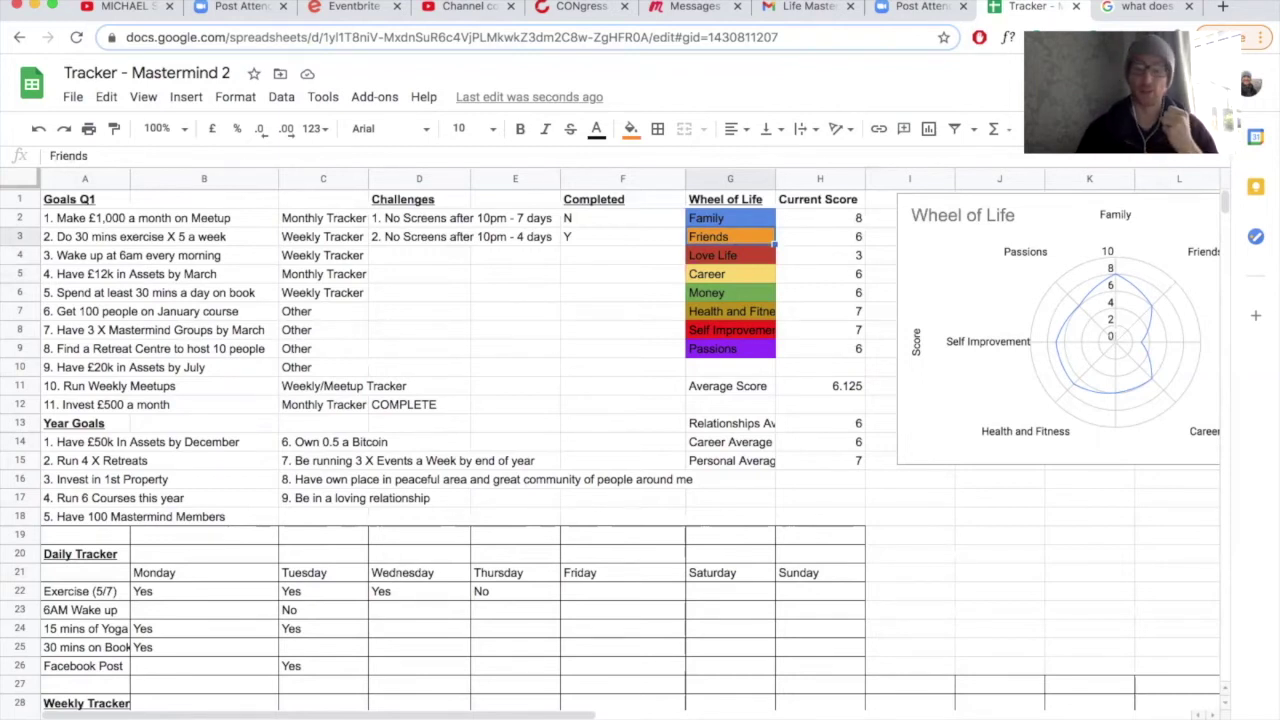
- Switch to the weekly timetable sheet and examine the Friday and Saturday time slots
key("alt+Up")
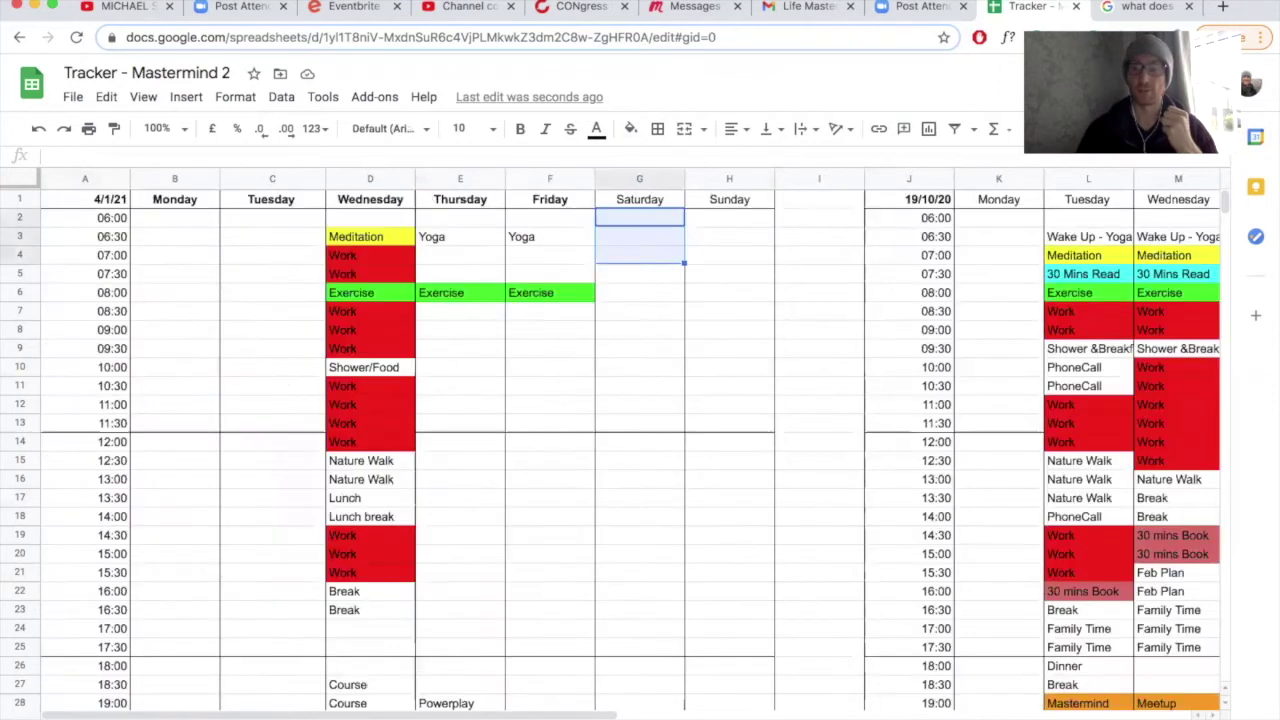
left_click(610, 313)
left_click(577, 216)
left_click(551, 314)
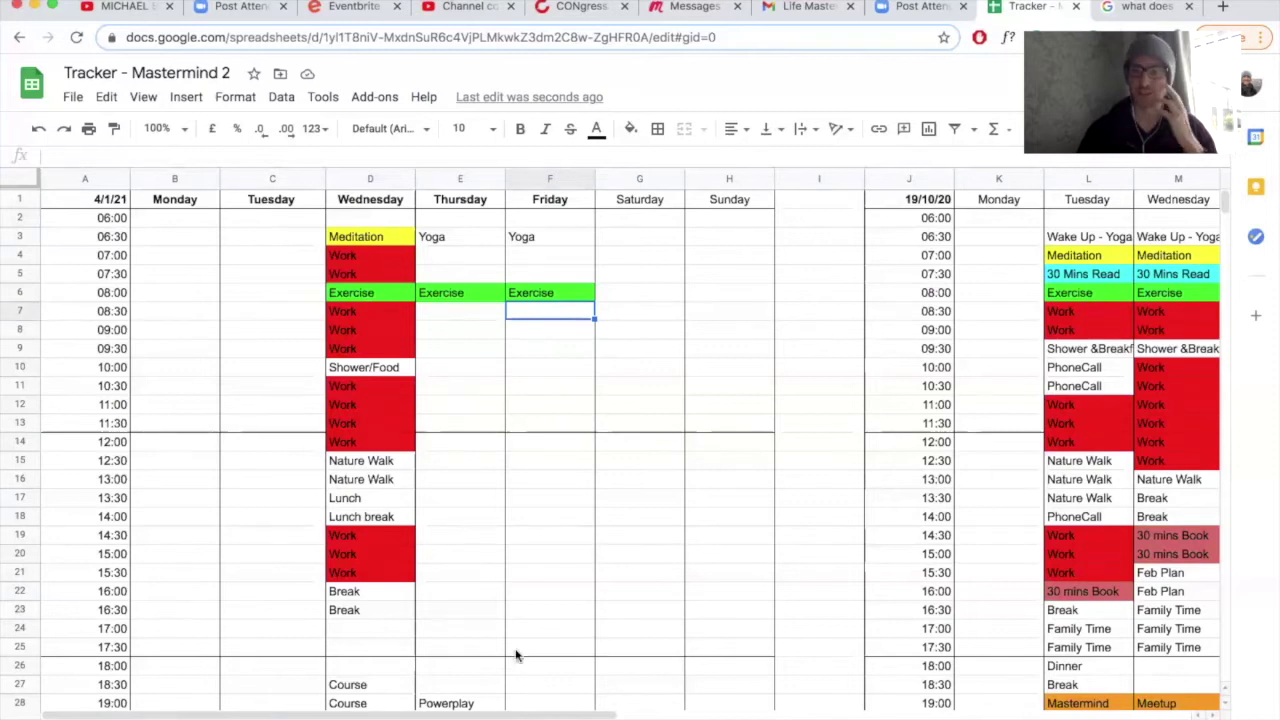
left_click(602, 627)
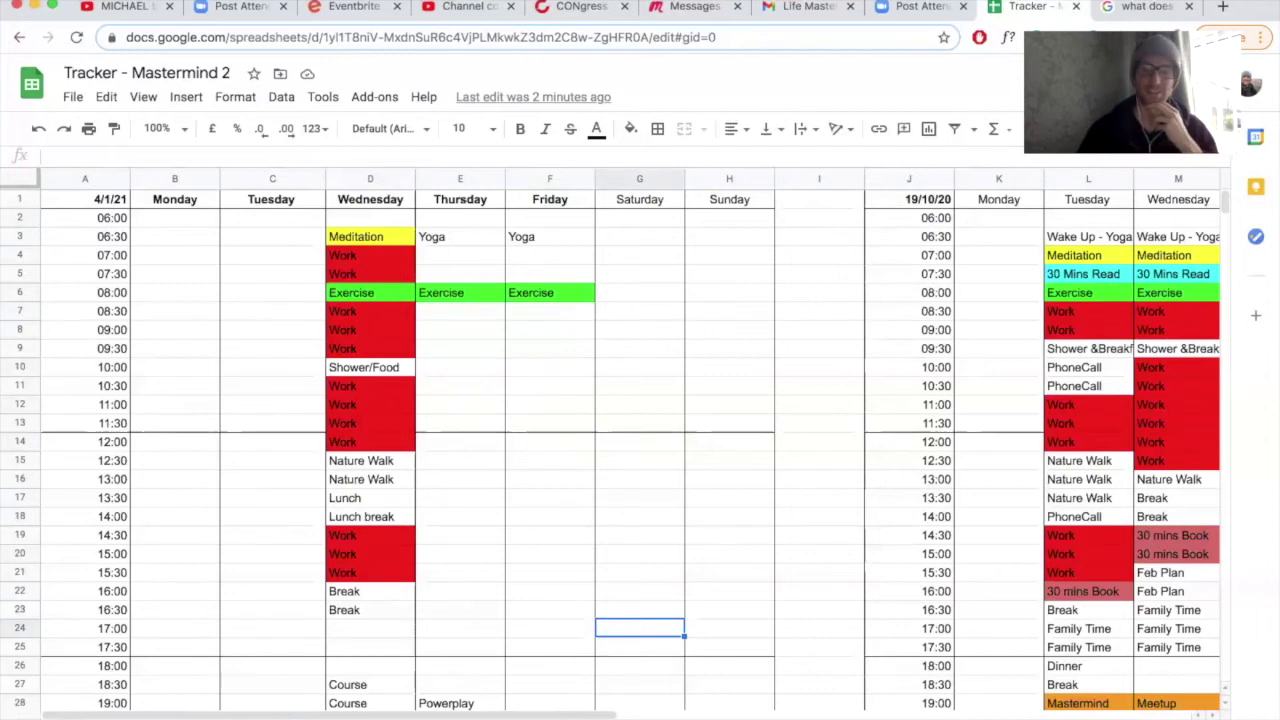
- Return to the goals sheet and examine the Money score and the weekly meetups goal
key("ctrl+shift+Page_Down")
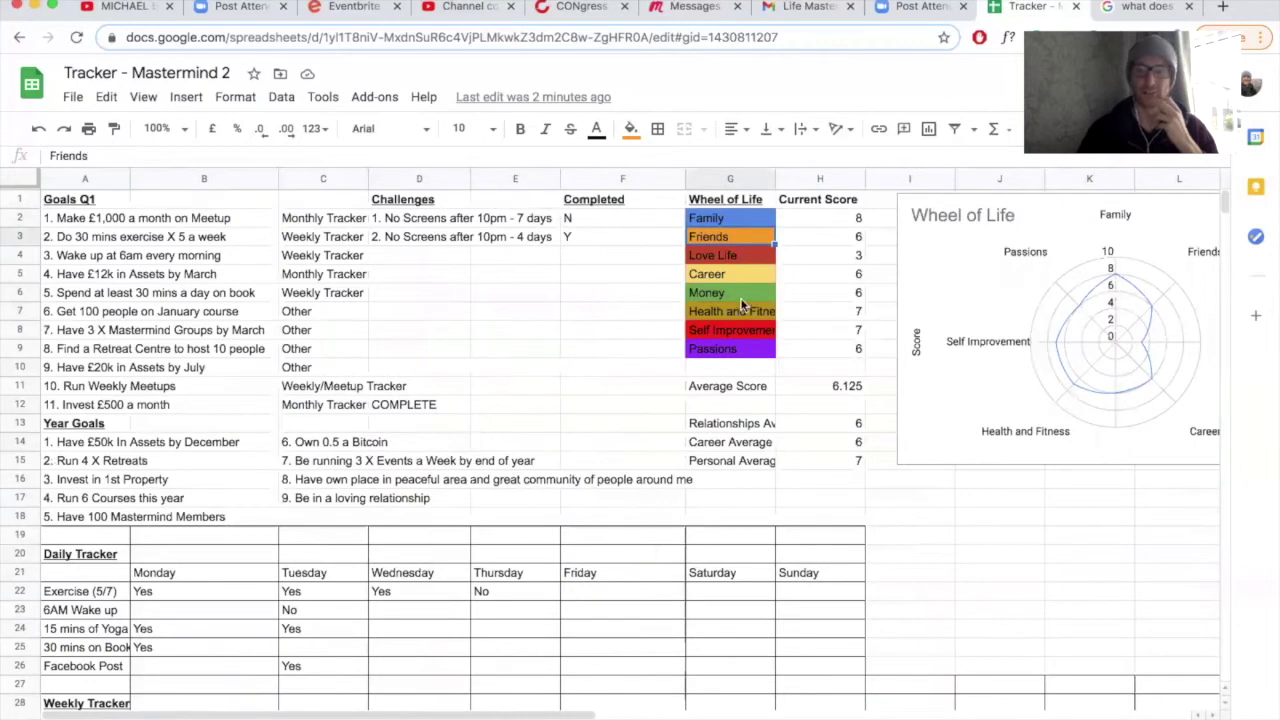
left_click(813, 294)
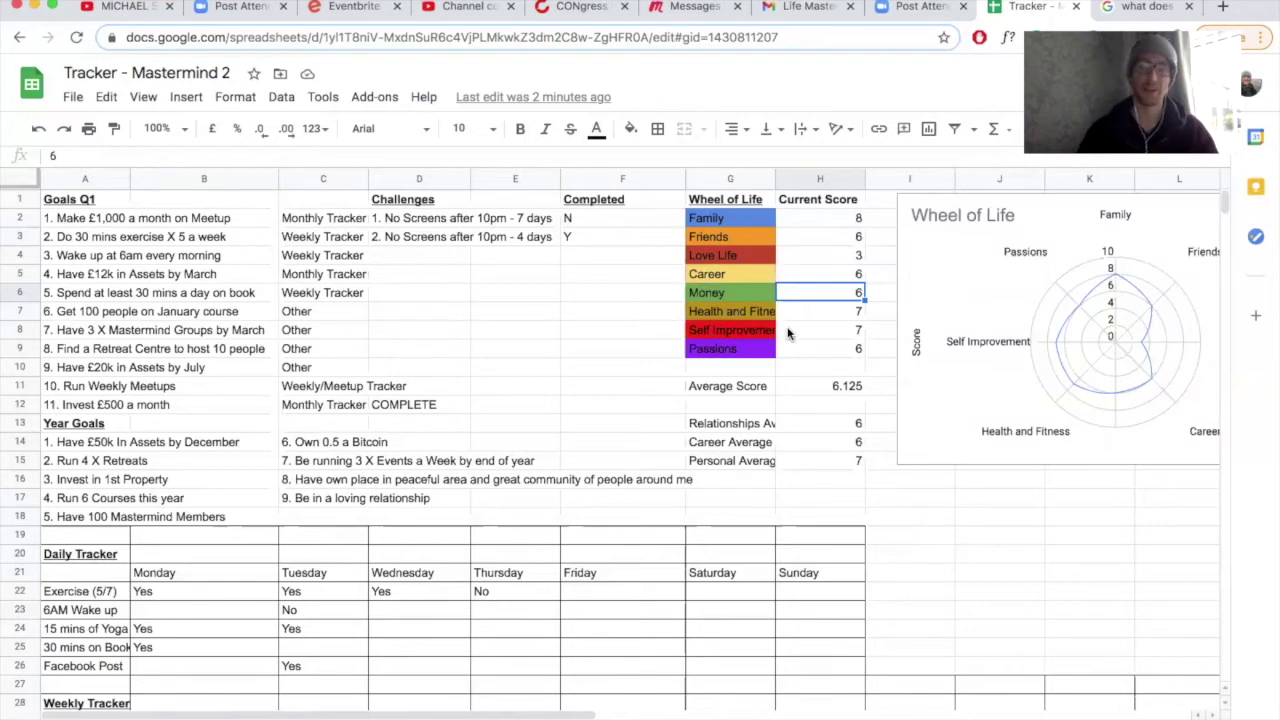
left_click(70, 392)
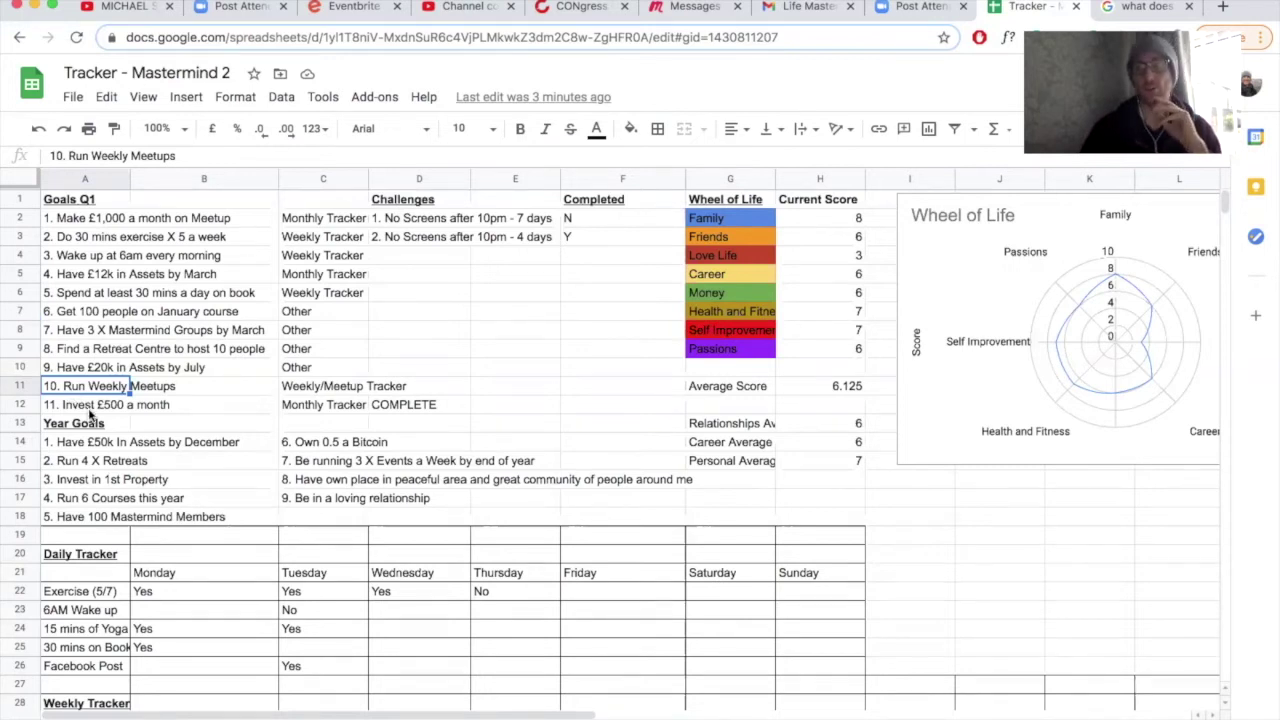
- Examine the event dates from January to March in the GOYCZ Monthly schedule
scroll(90, 412, "down", 10)
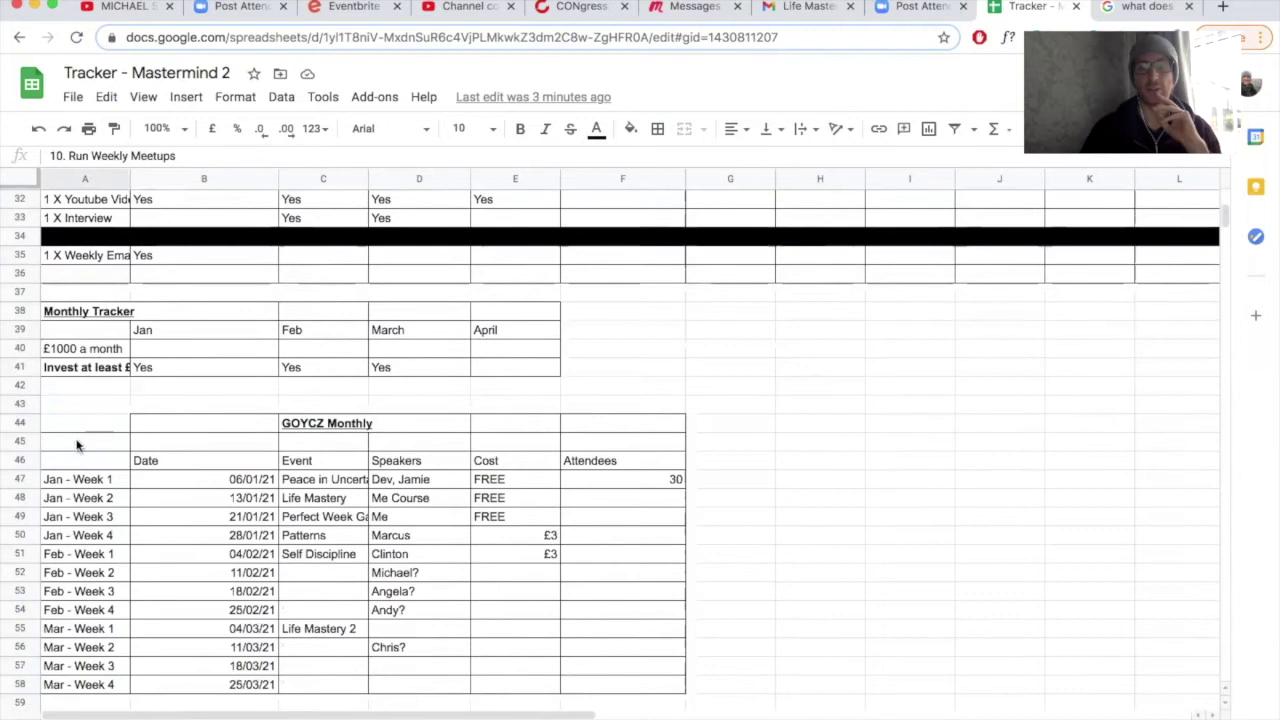
left_click(80, 443)
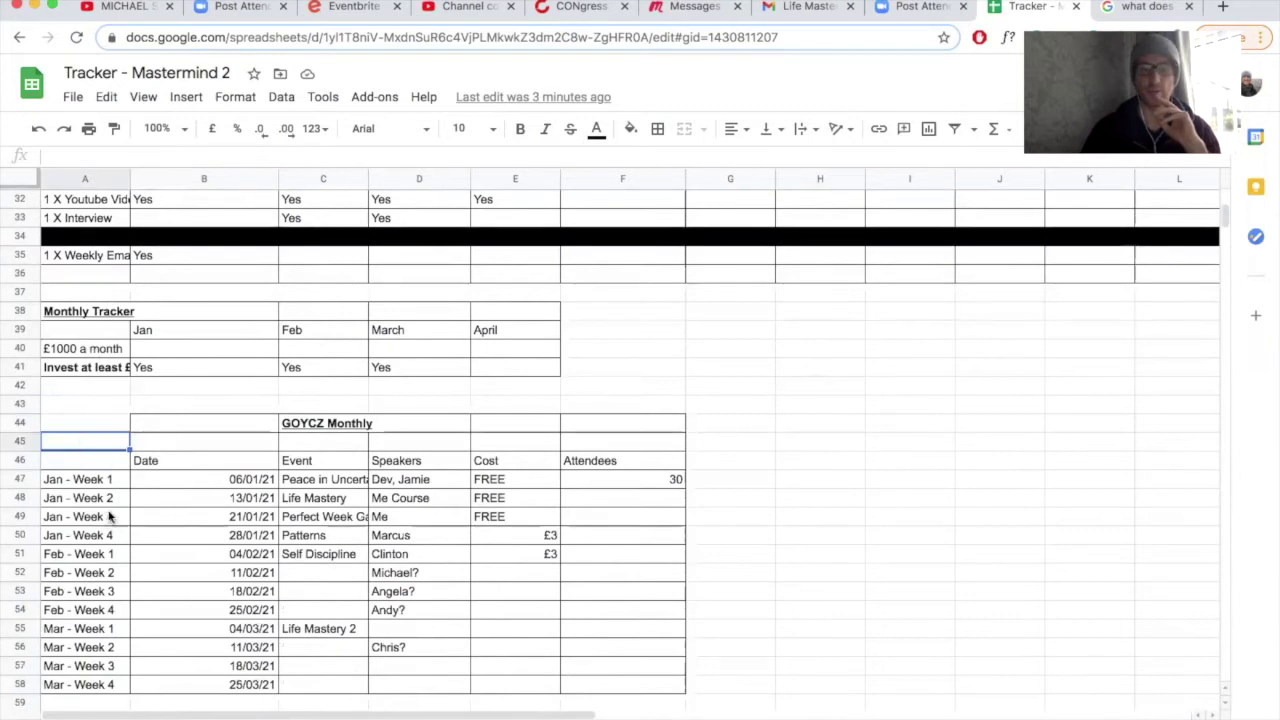
left_click(171, 485)
left_click(166, 576)
left_click(210, 653)
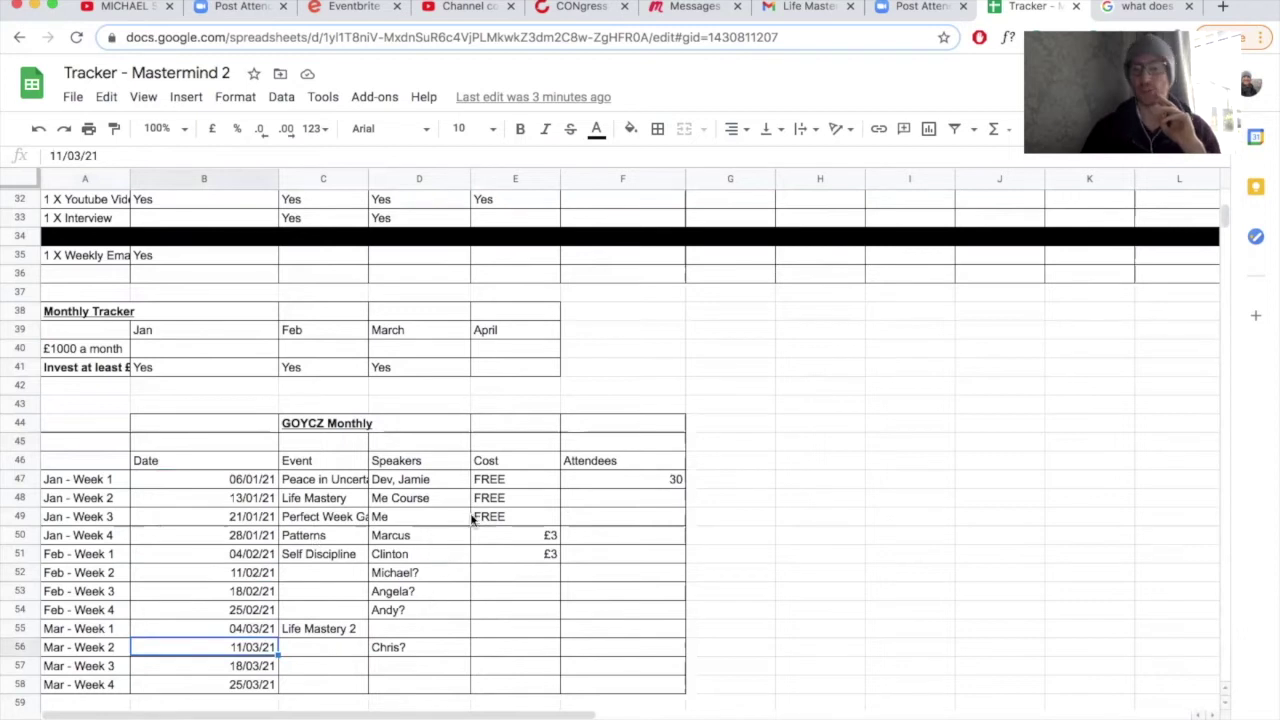
- Review the Weekly Tracker's blog post and meetup rows and the Monthly Tracker's January investment entry
scroll(387, 612, "up", 5)
scroll(385, 605, "right", 2)
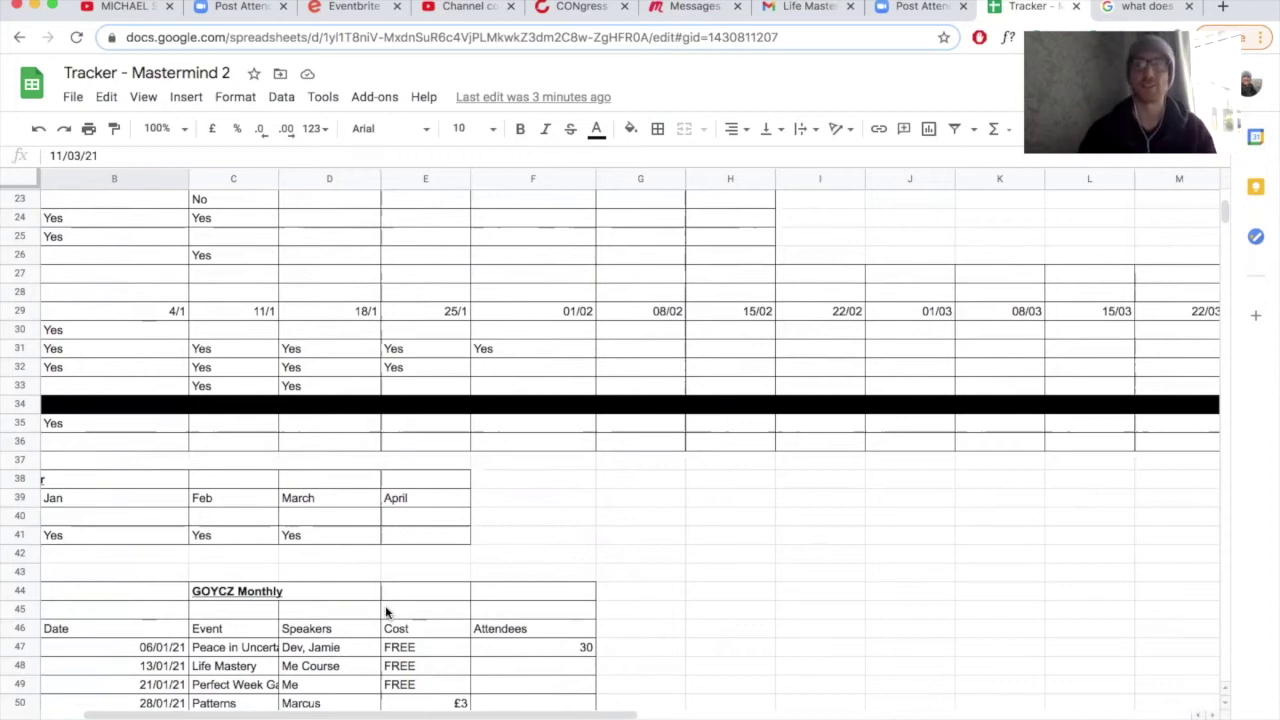
scroll(385, 605, "up", 10)
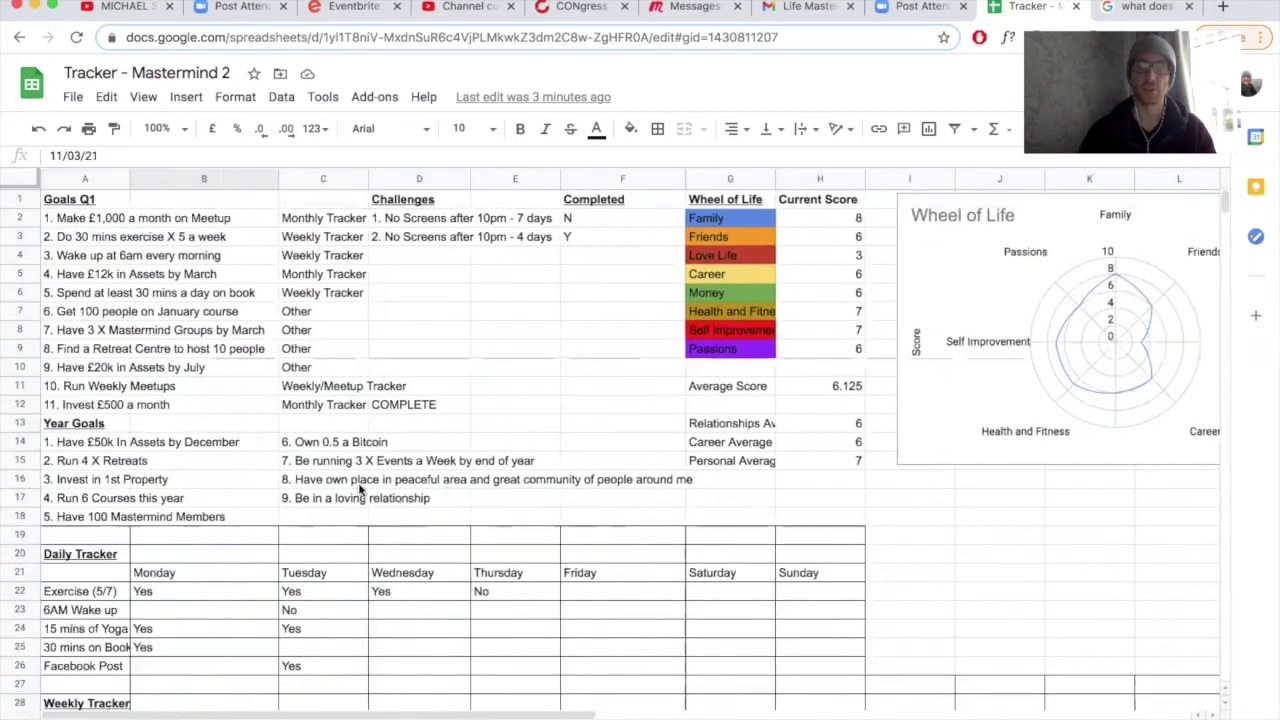
scroll(360, 488, "down", 3)
left_click(108, 572)
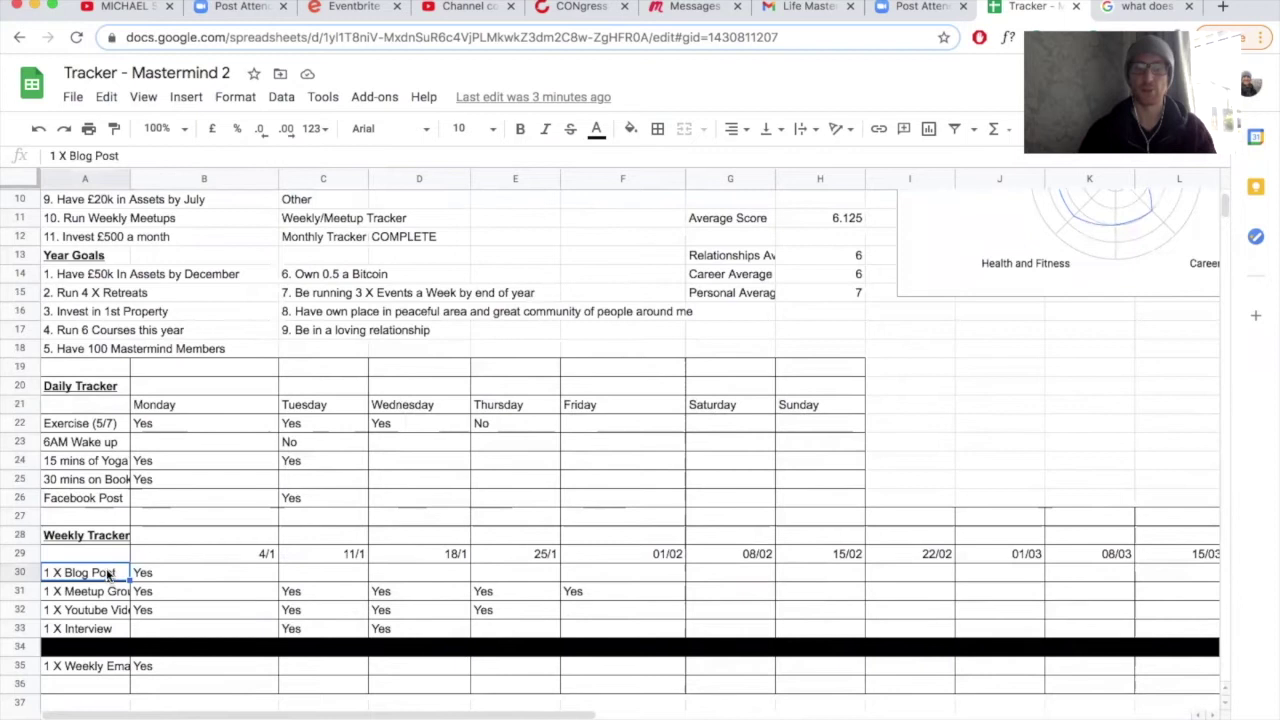
left_click(88, 591)
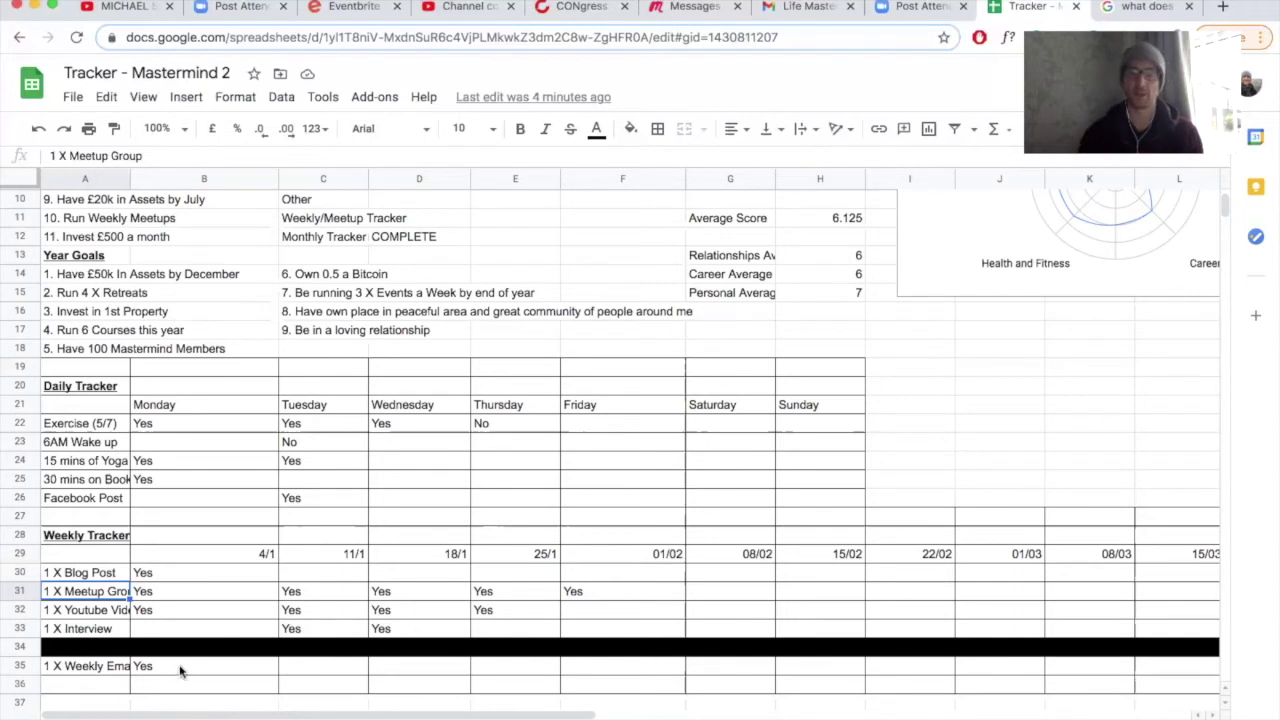
scroll(165, 690, "down", 3)
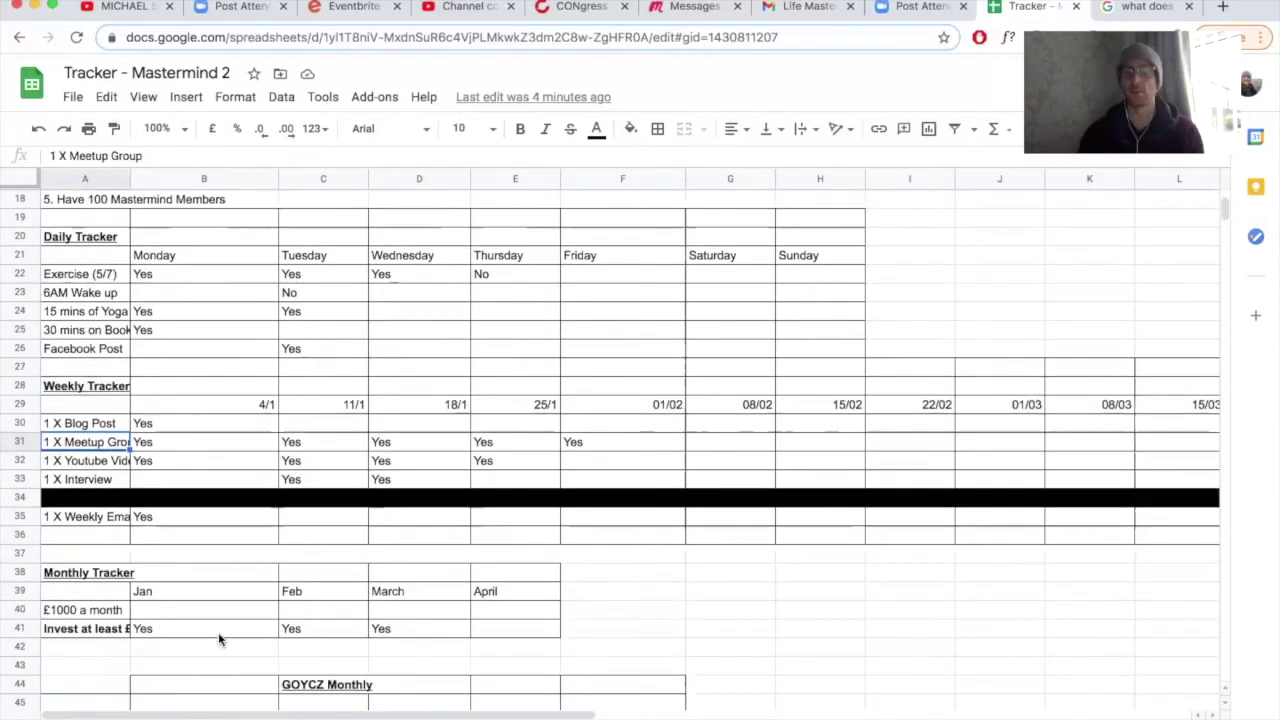
left_click(220, 632)
- Look back over the goals and the daily and weekly trackers, ending at the Challenges list
scroll(220, 634, "up", 6)
scroll(218, 640, "down", 1)
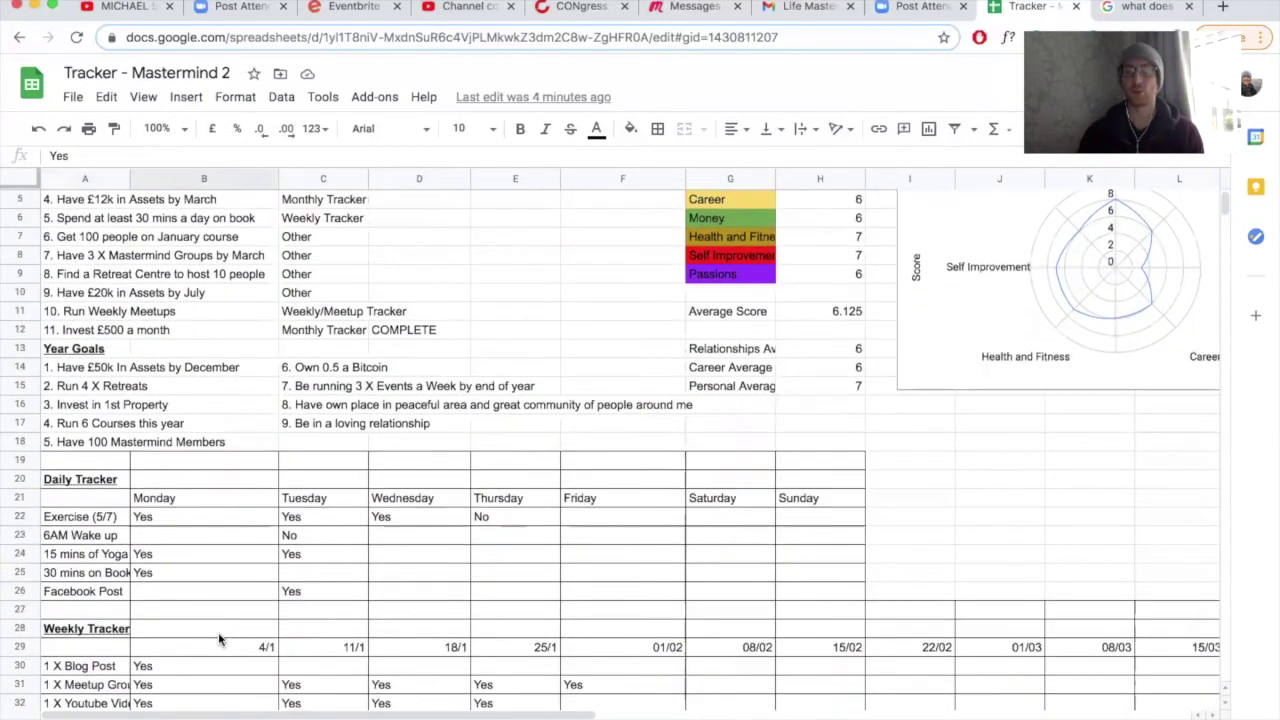
scroll(218, 640, "up", 1)
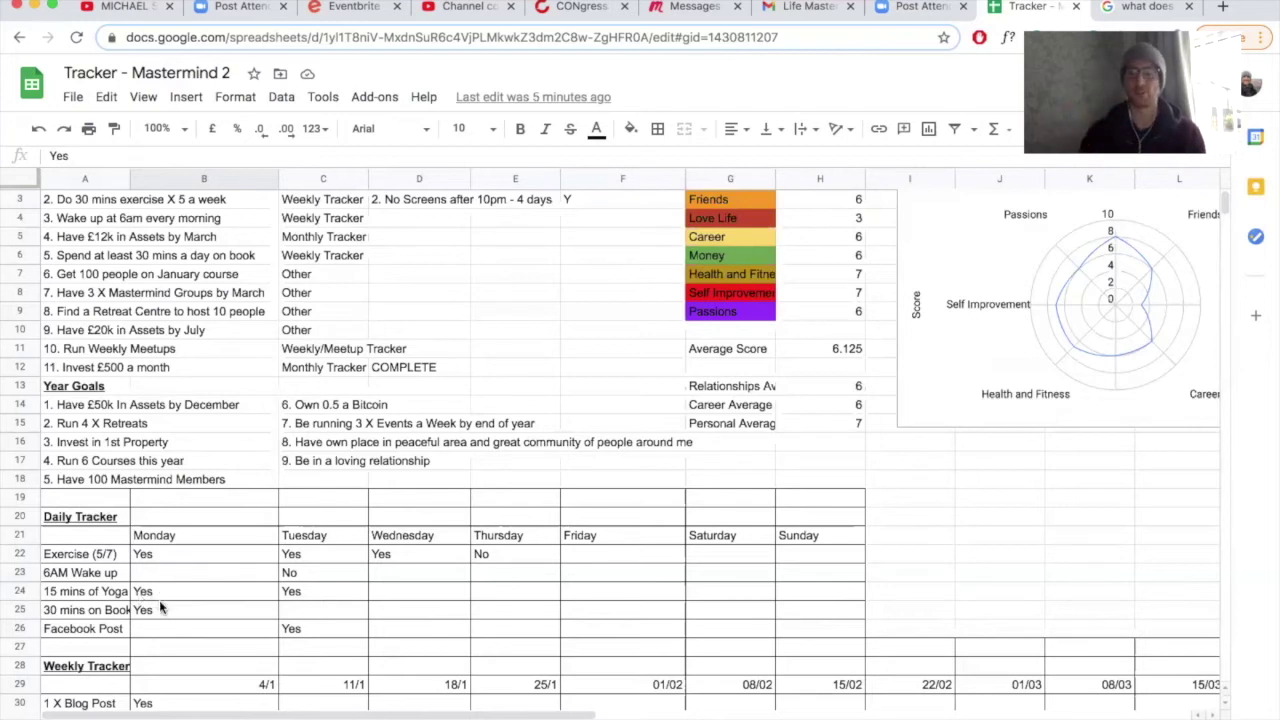
scroll(160, 607, "down", 3)
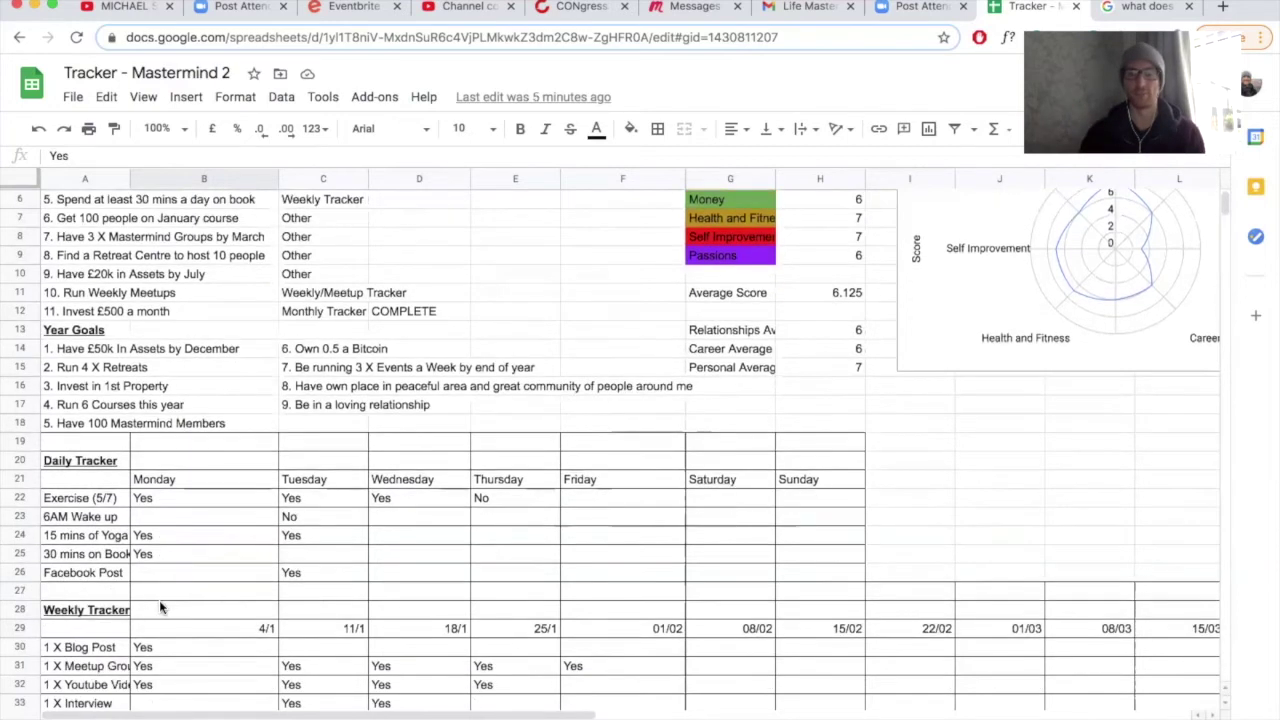
scroll(163, 607, "down", 5)
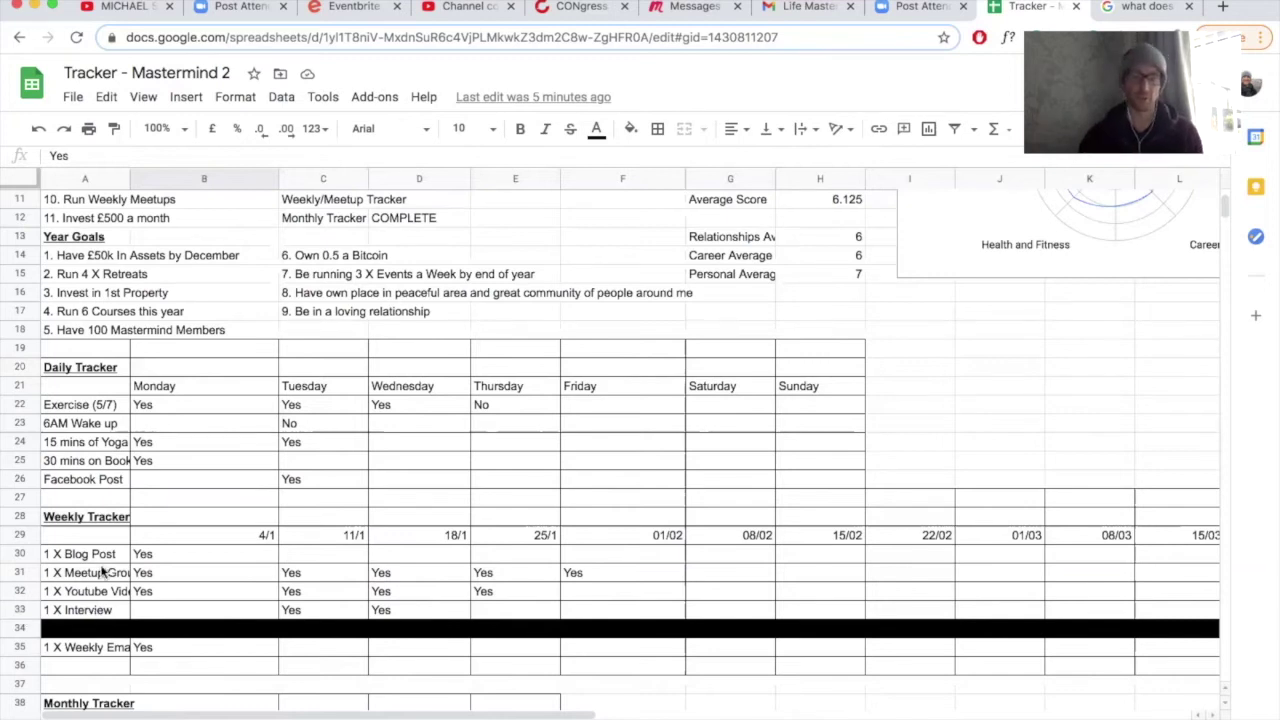
scroll(124, 592, "down", 1)
scroll(124, 592, "up", 5)
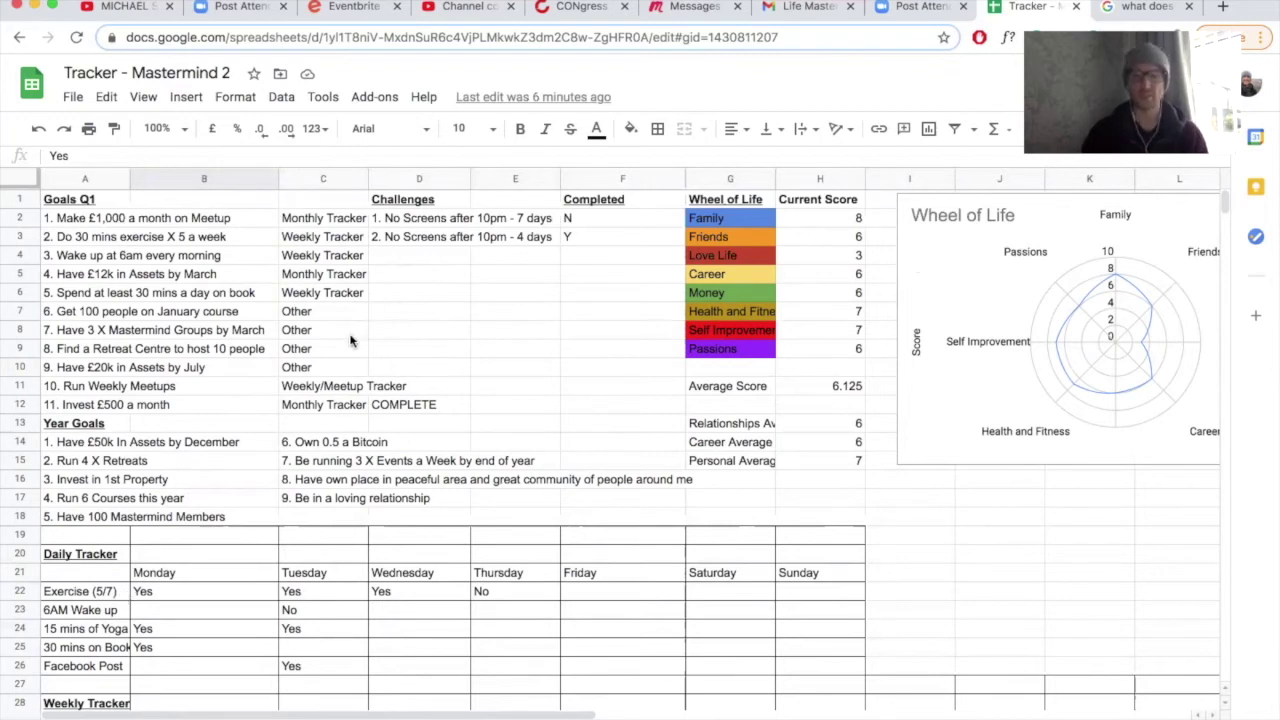
left_click(405, 201)
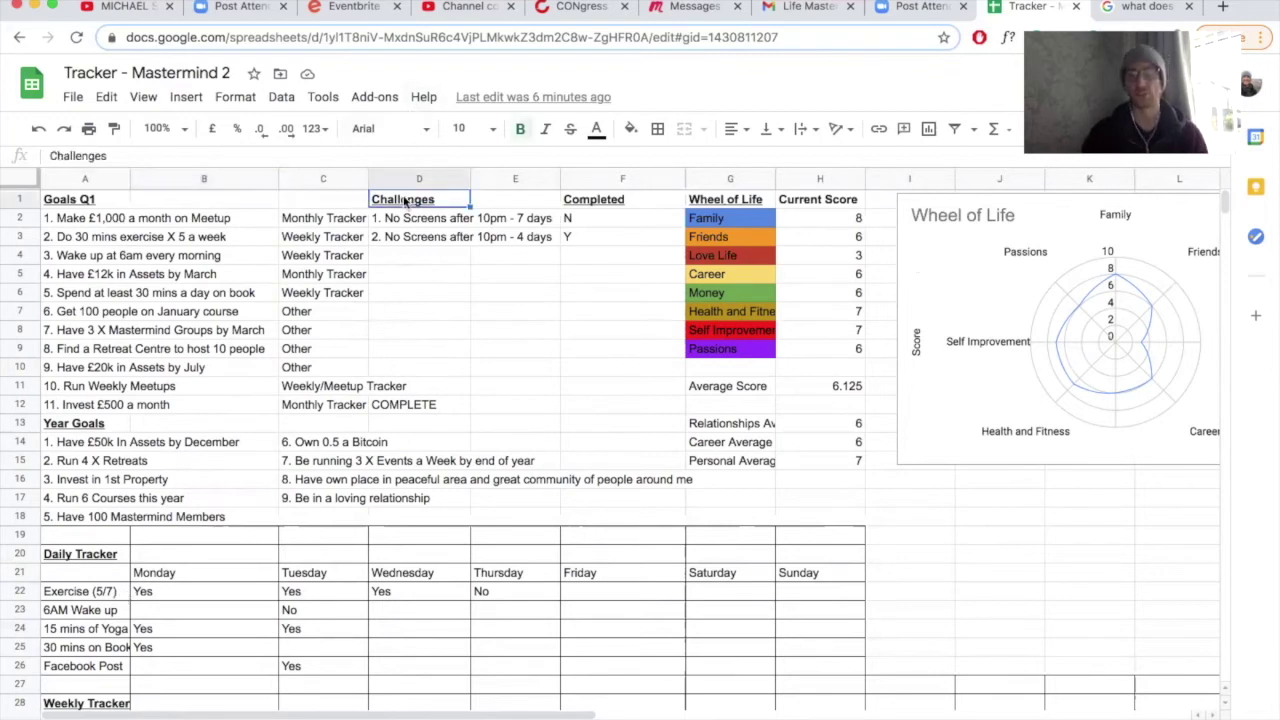
- Review the Challenges list and the completion entry for the 7-day no-screens-after-10pm challenge
key("Down")
key("Down")
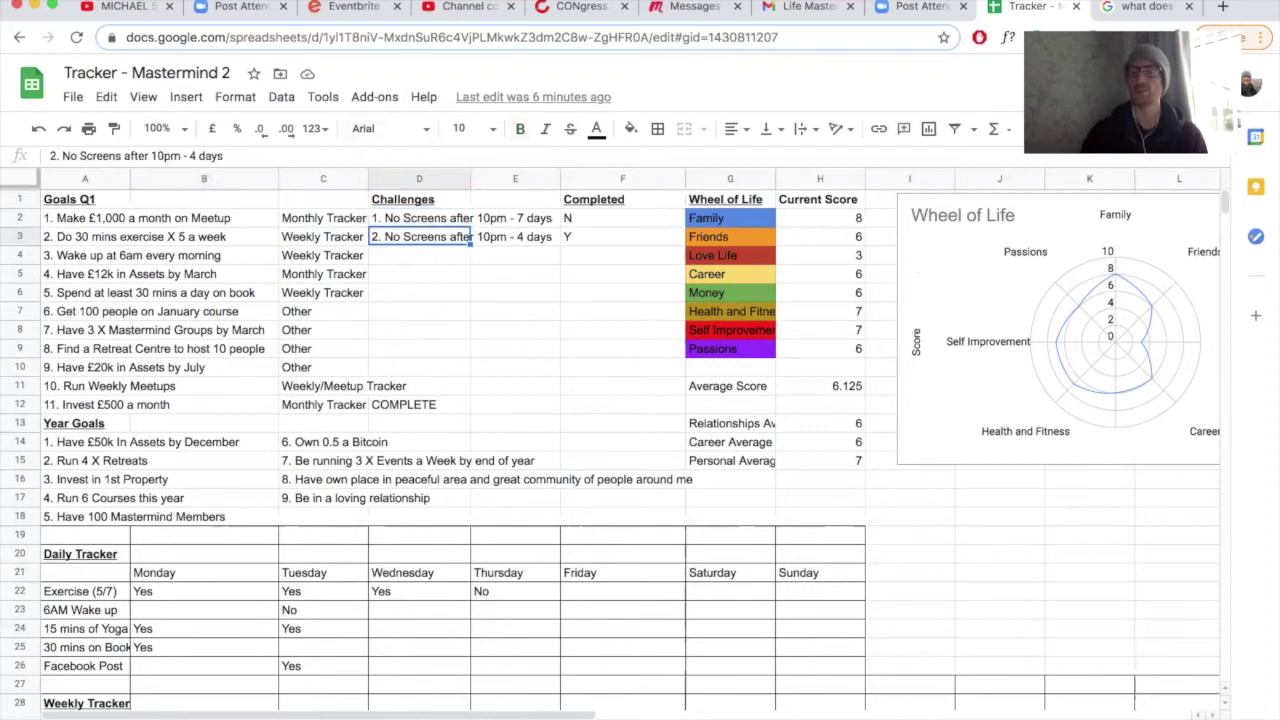
key("Up")
key("Up")
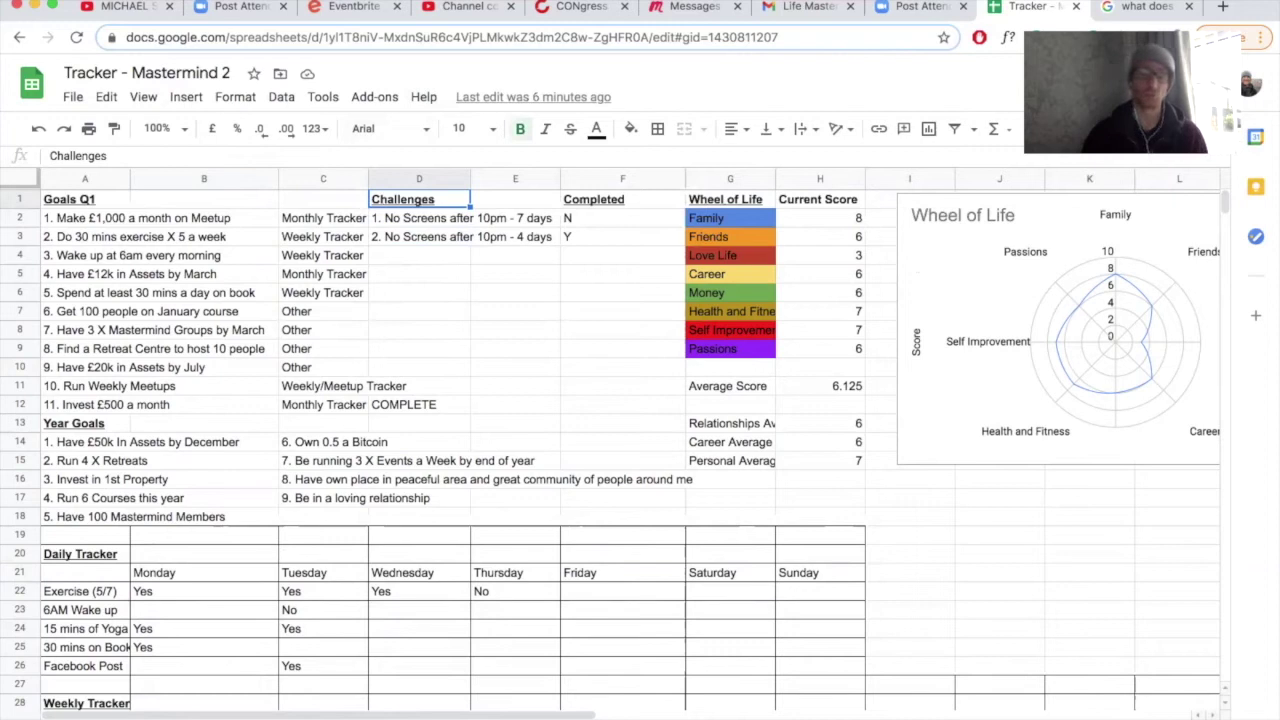
key("Down")
key("Right")
key("Left")
key("Right")
key("Left")
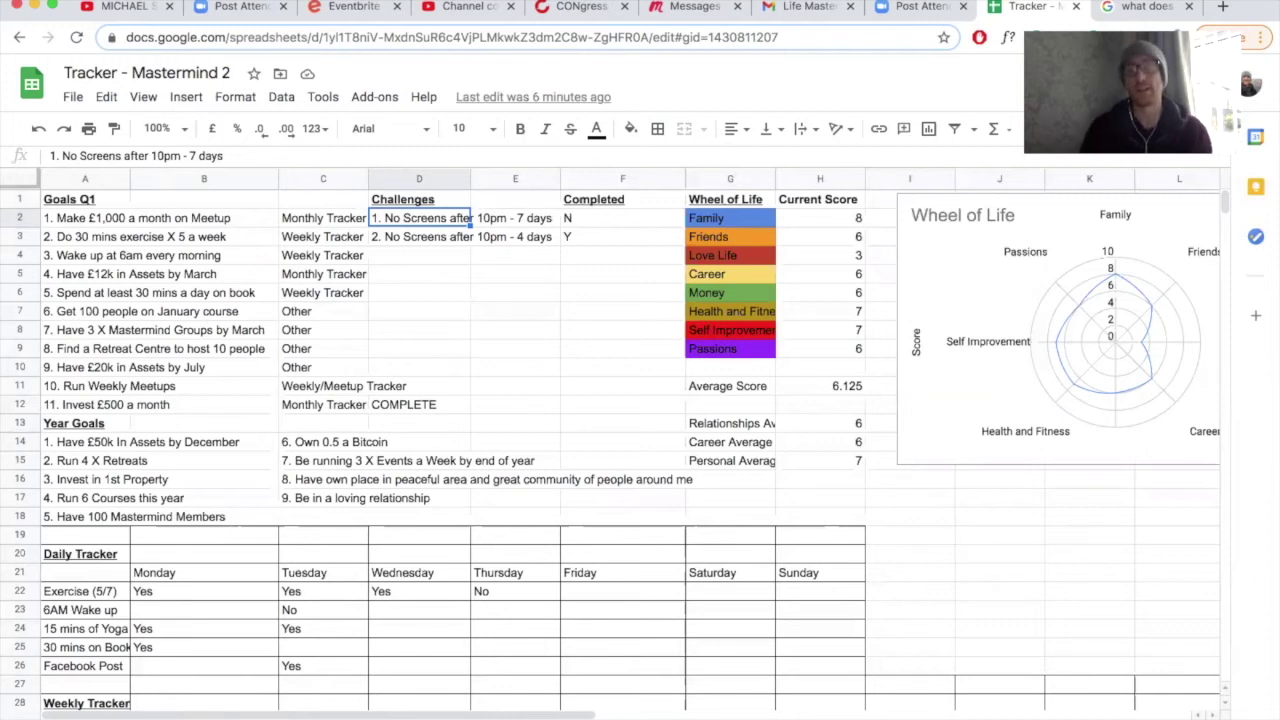
left_click(531, 222)
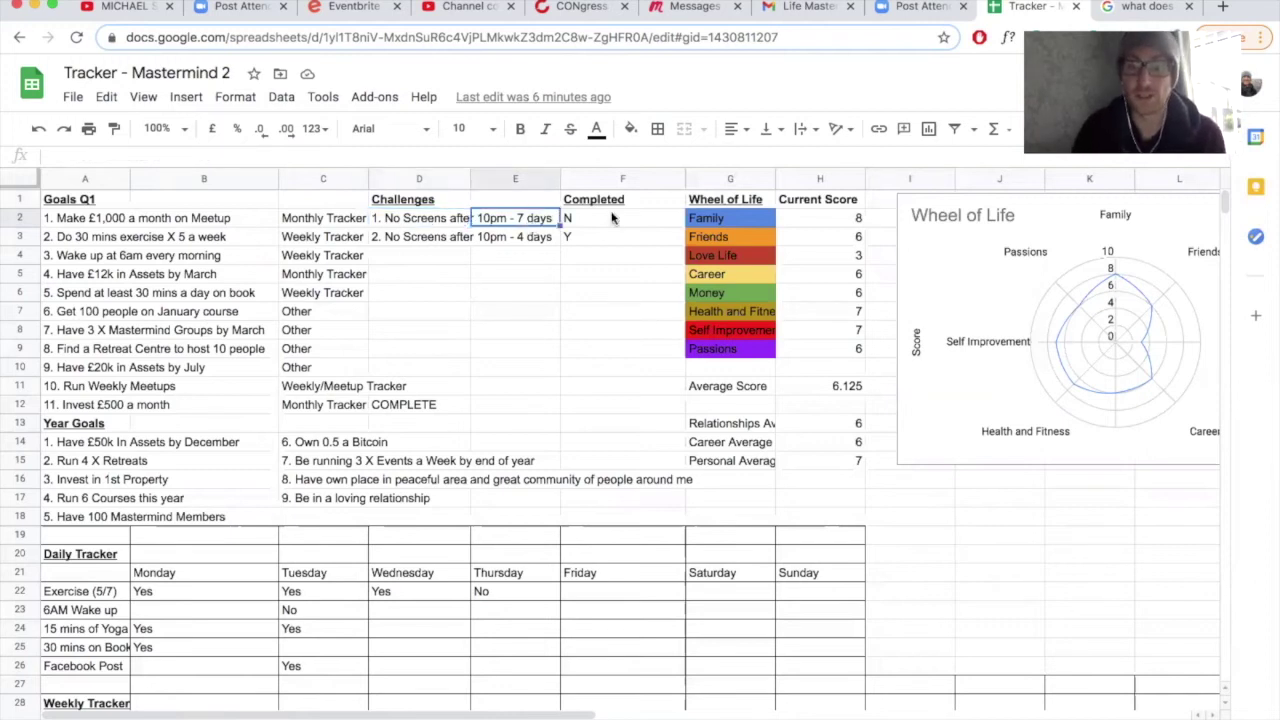
left_click(632, 221)
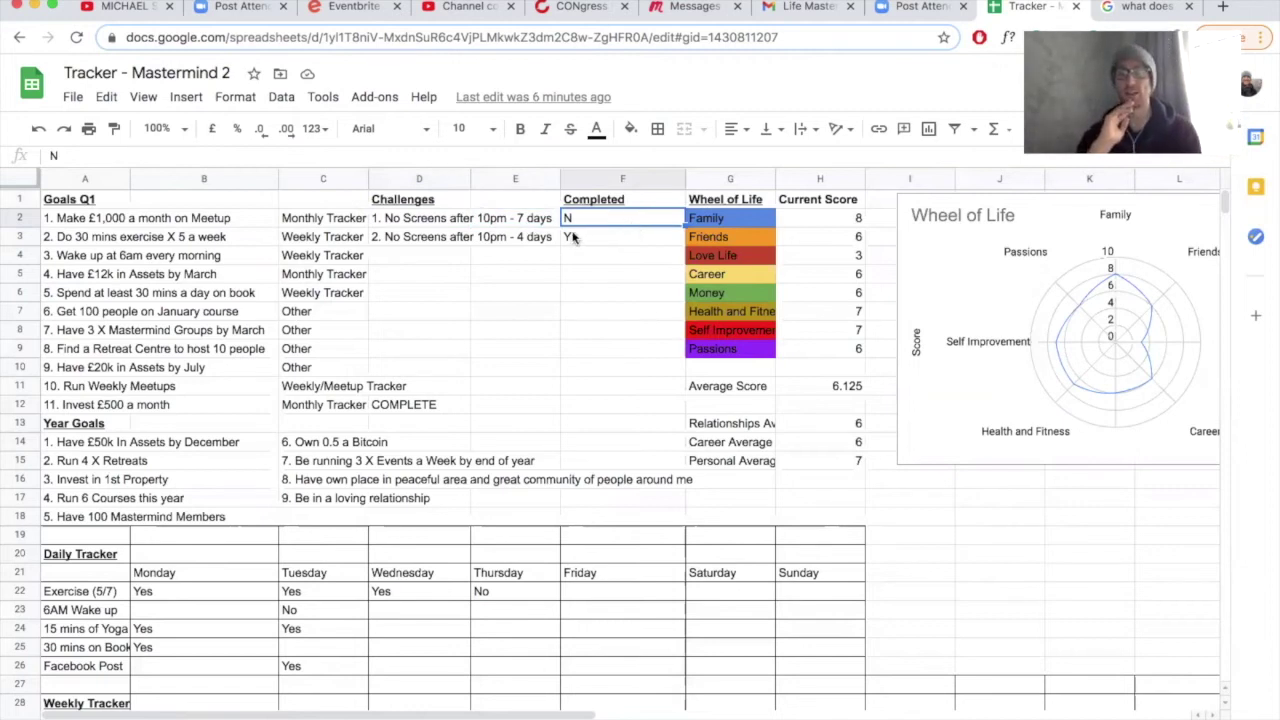
- Examine the 4-day no-screens challenge and compare its completion entry with that of the 7-day challenge
left_click(415, 241)
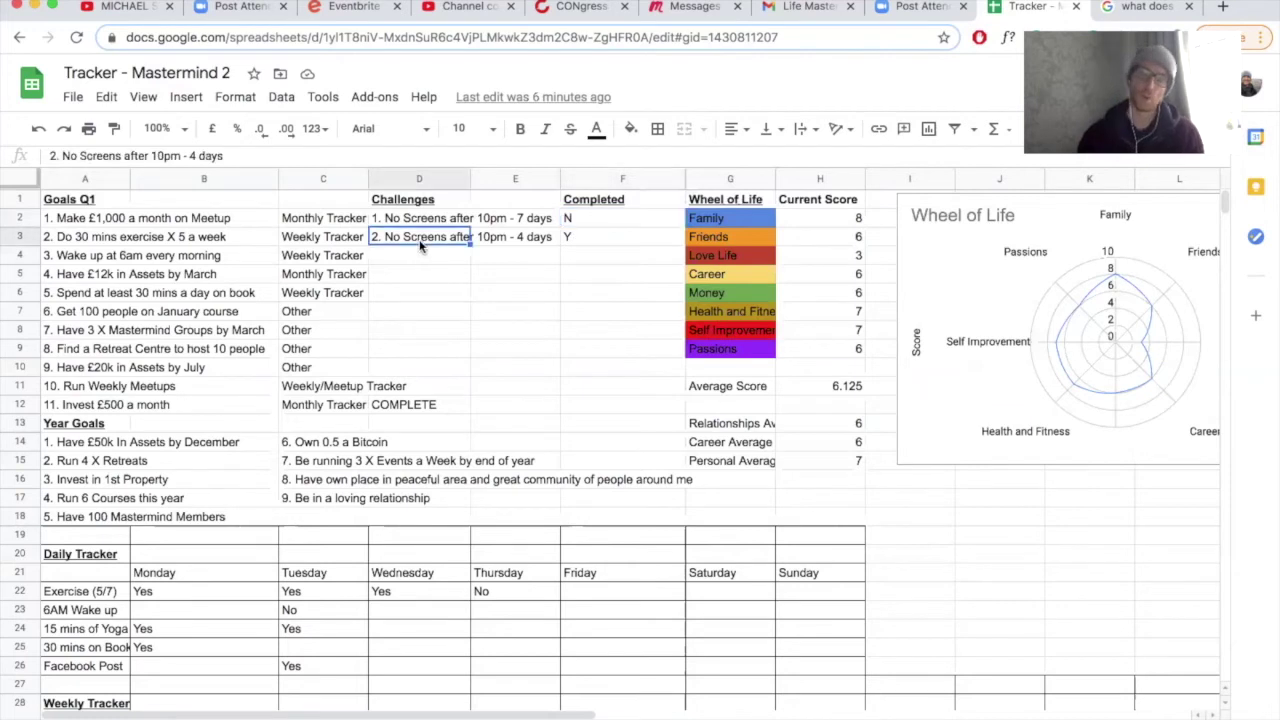
key("Right")
key("Left")
key("Right")
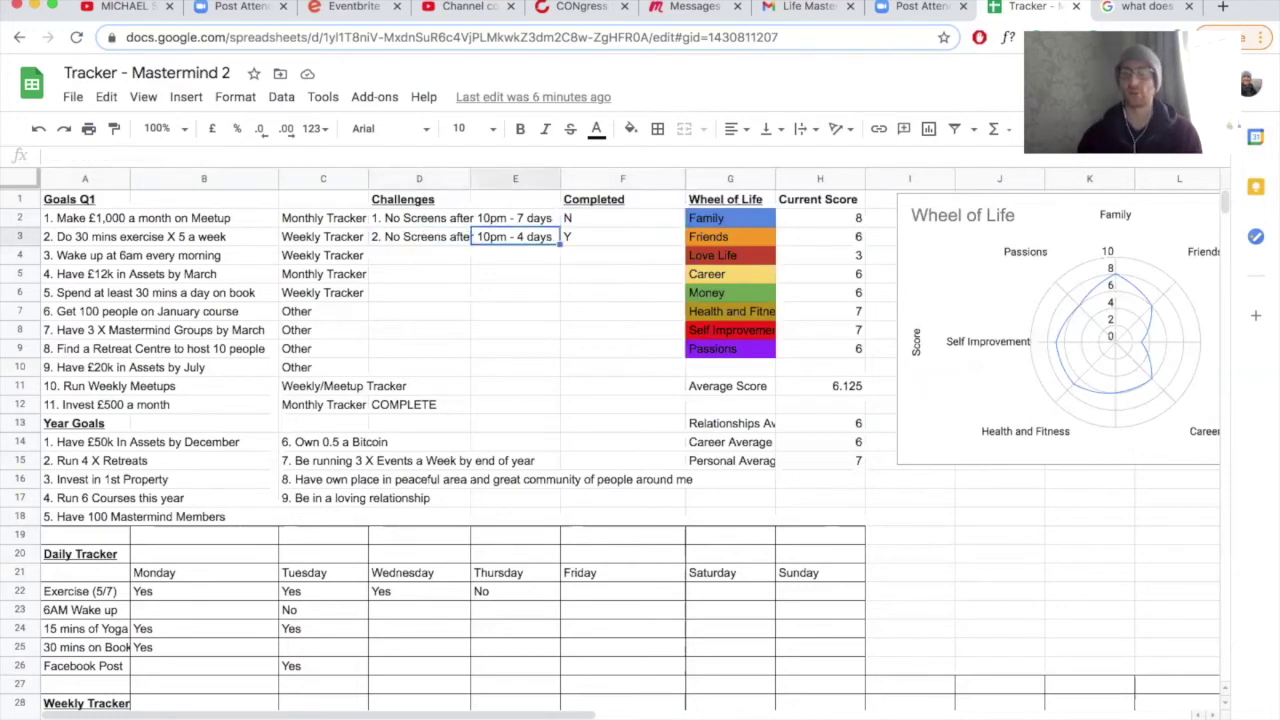
key("Right")
key("Up")
key("Left")
key("Down")
key("Left")
key("Up")
key("Right")
key("Right")
key("Down")
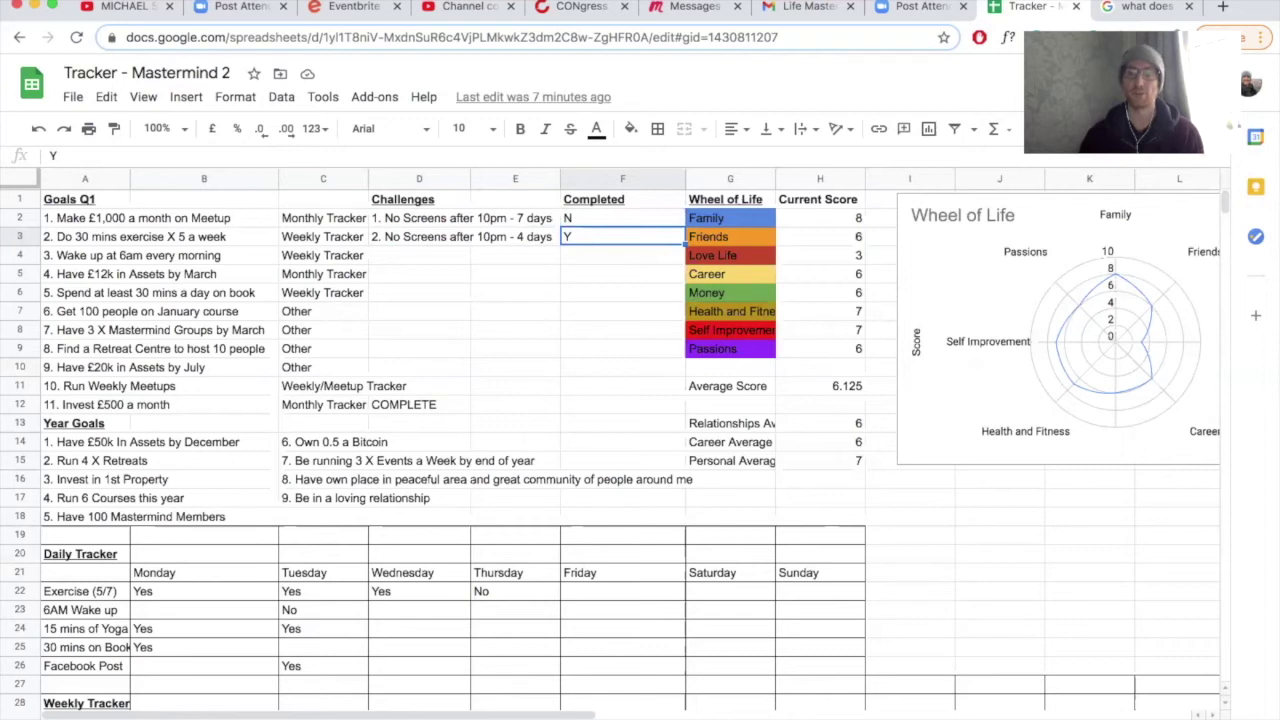
- Look over the first Q1 goals and the trackers assigned to them
key("Left")
key("Left")
key("Left")
key("Left")
key("Up")
key("Left")
key("Down")
key("Down")
key("Right")
key("Right")
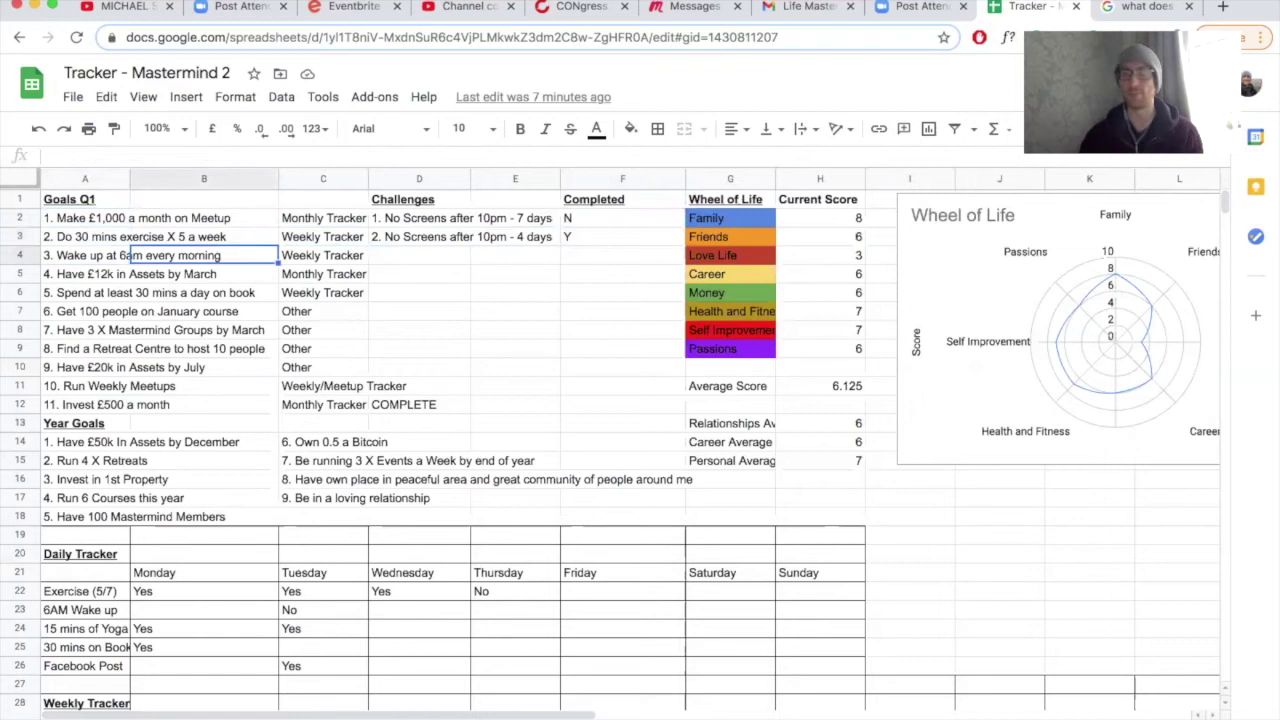
key("Up")
key("Up")
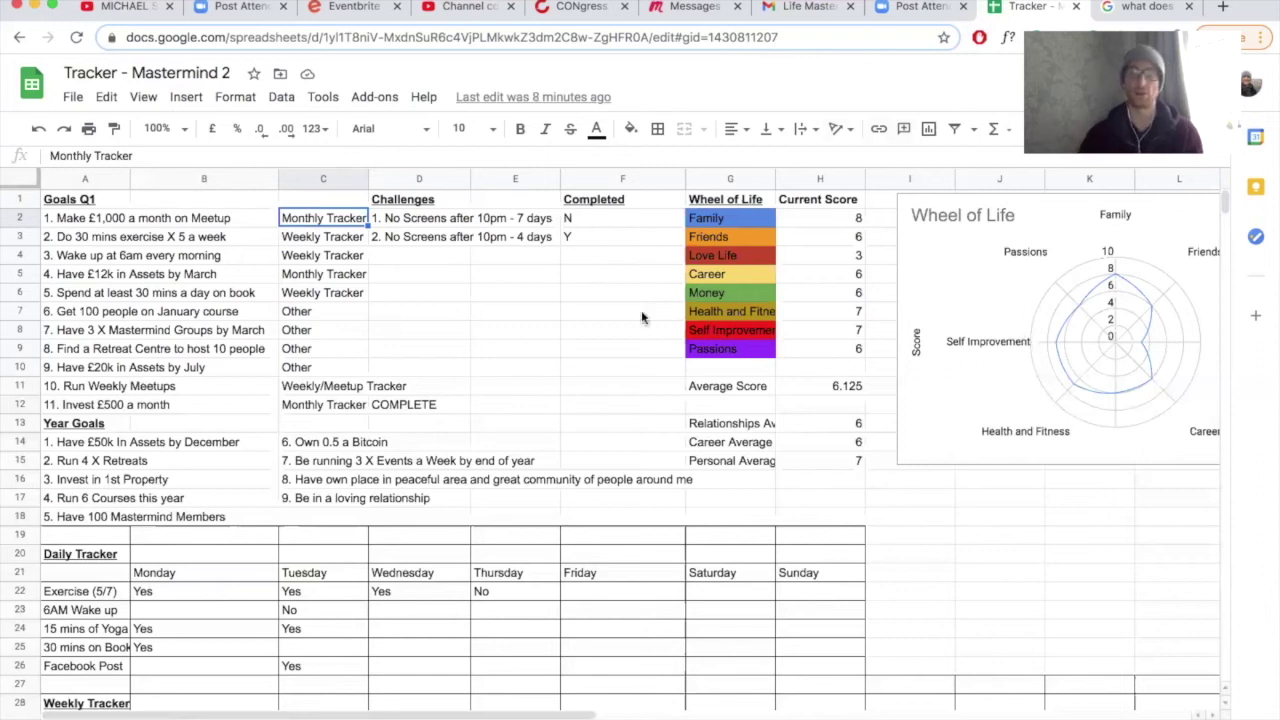
- Look over the Daily and Weekly Trackers and examine Wednesday's work blocks in the timetable sheet
scroll(91, 541, "down", 7)
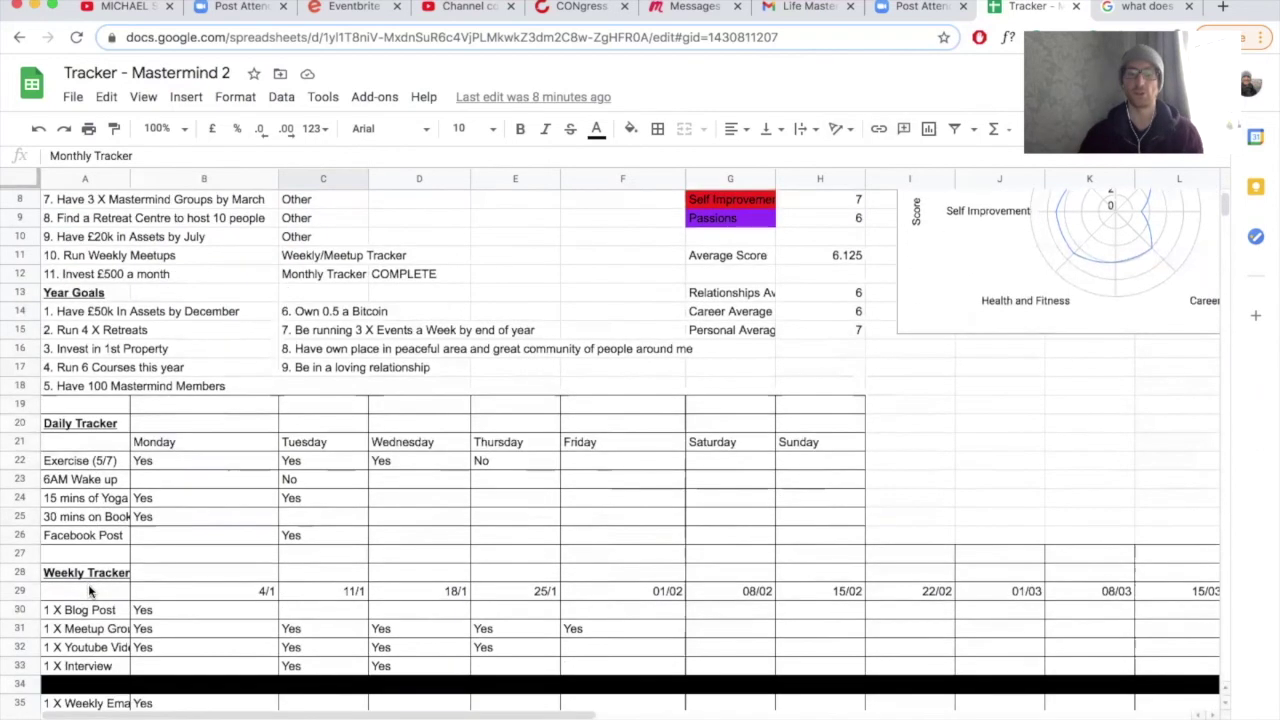
scroll(88, 591, "up", 1)
scroll(88, 590, "up", 7)
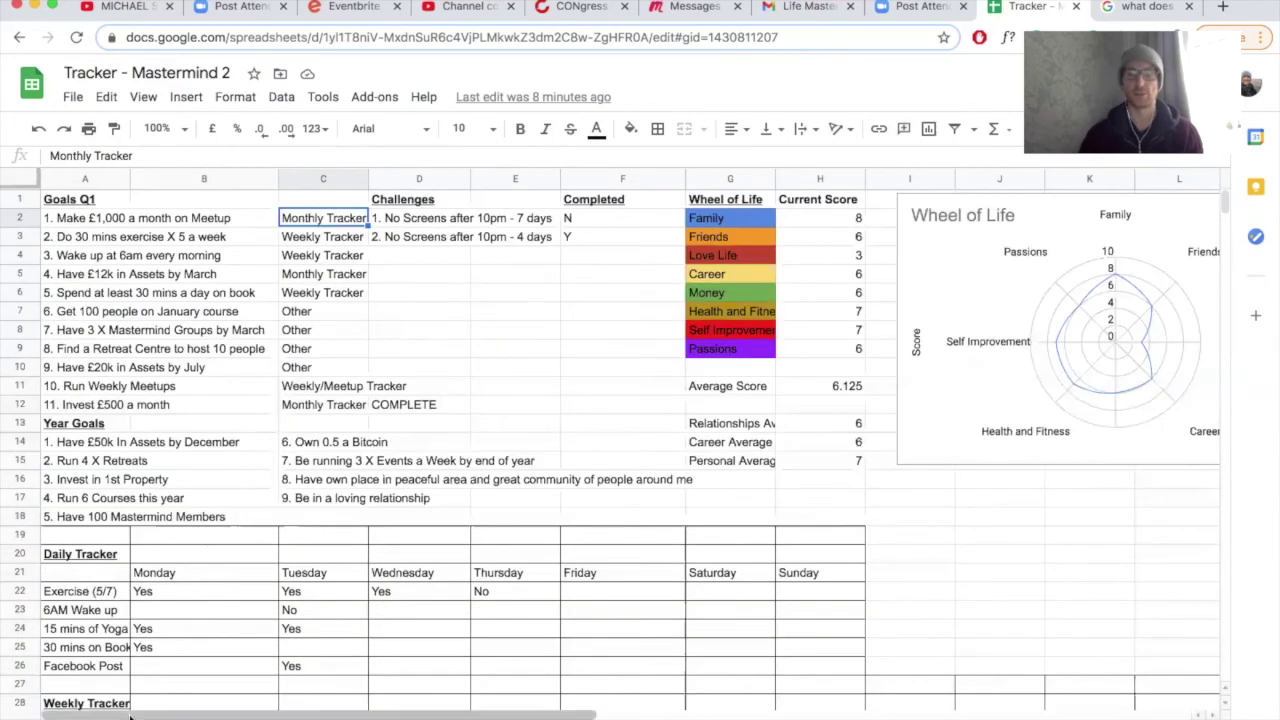
left_click(150, 719)
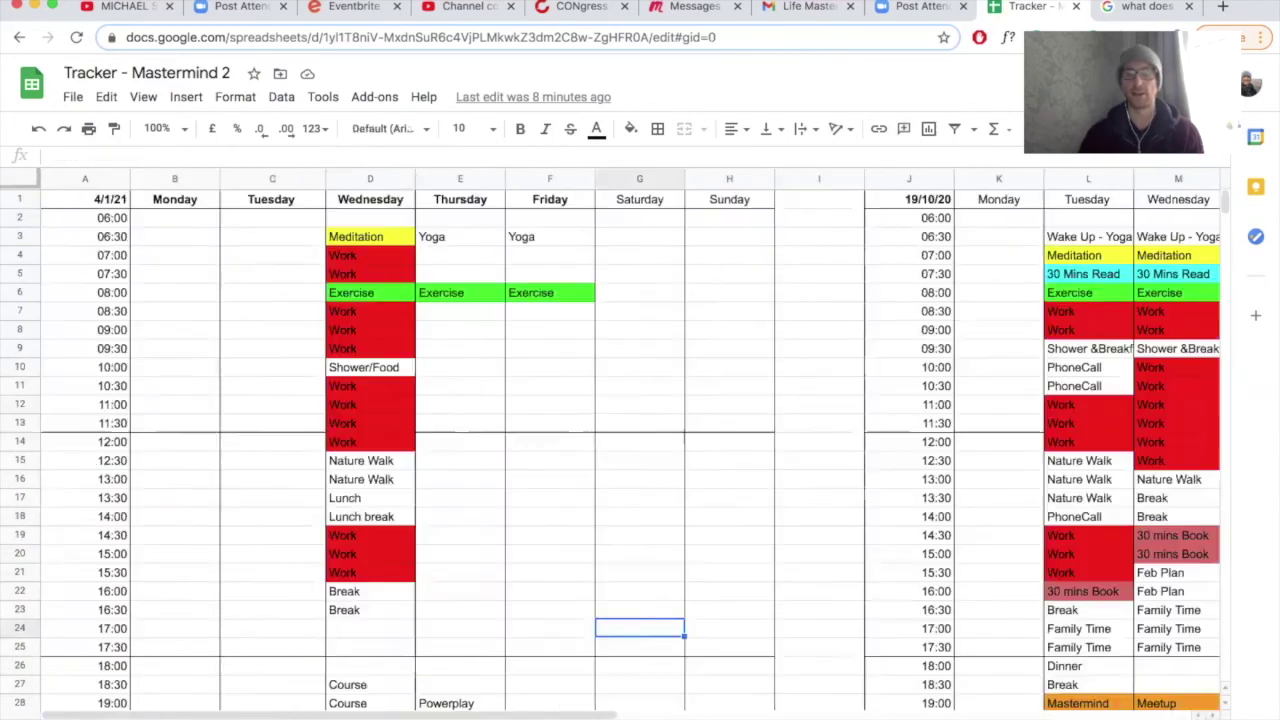
left_click(363, 333)
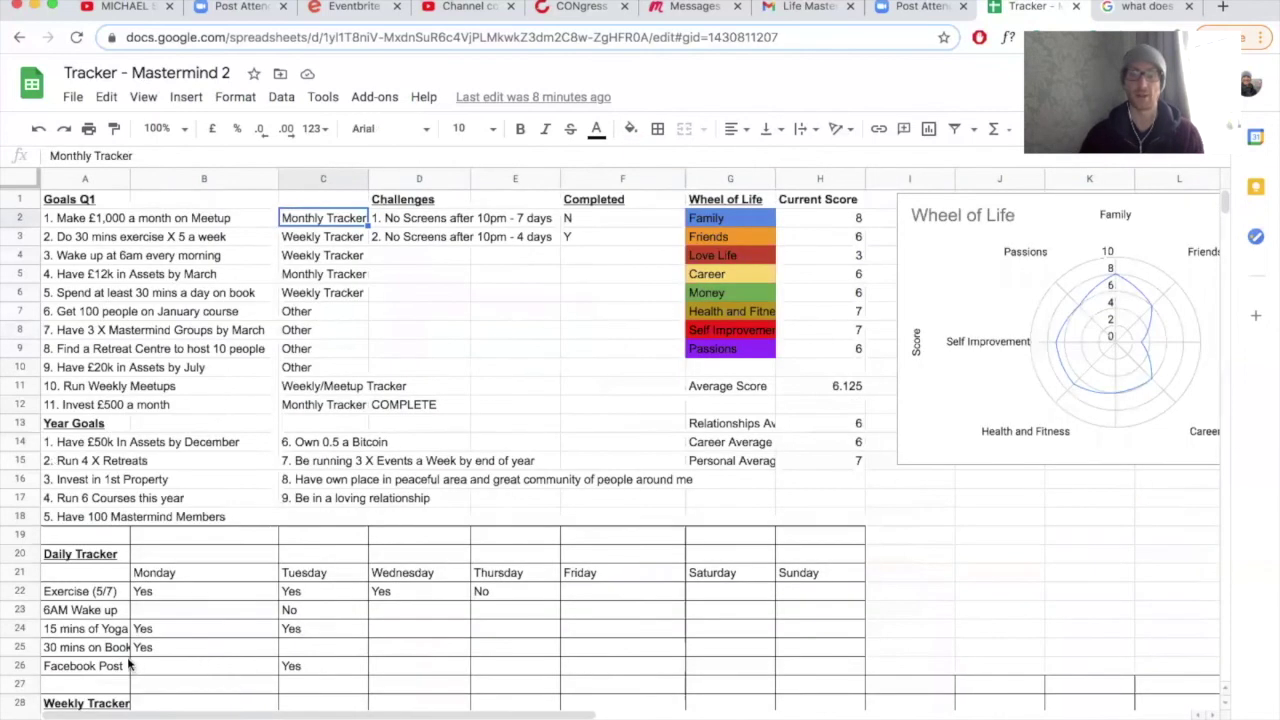
- Return to the goals sheet and review the Daily and Weekly Trackers alongside the Q1 and year goals
scroll(130, 660, "down", 3)
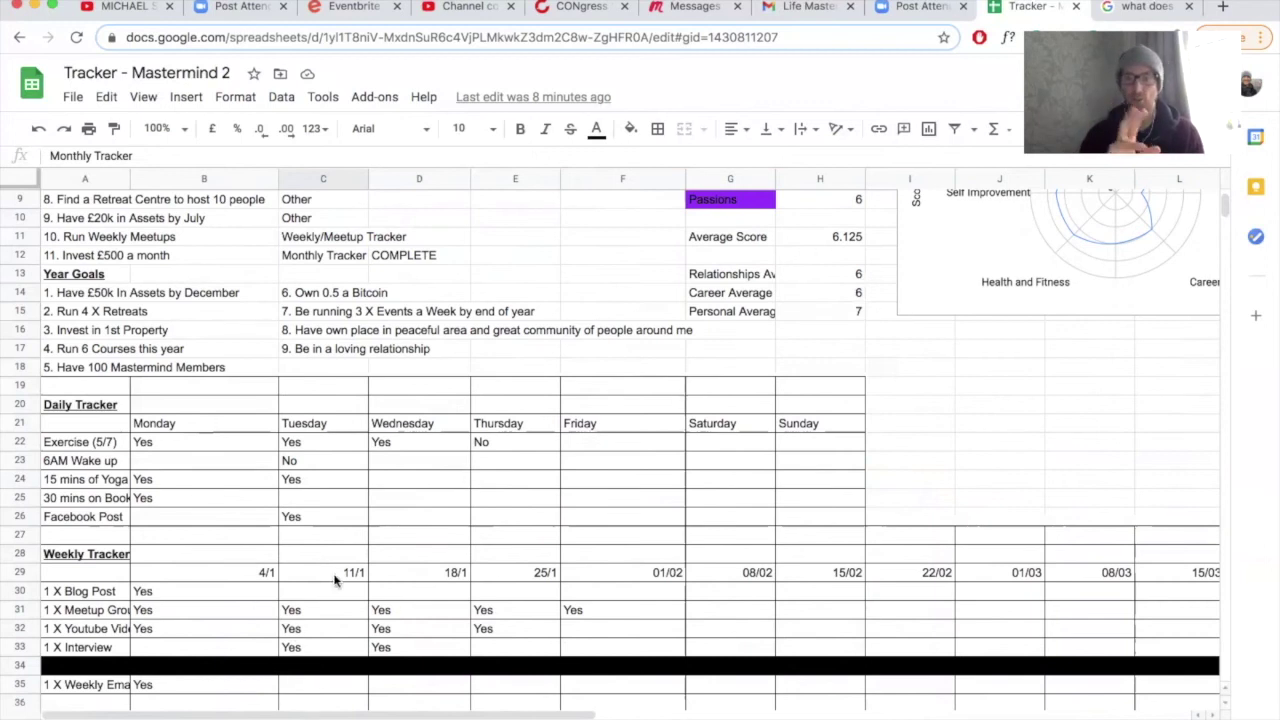
scroll(335, 580, "up", 3)
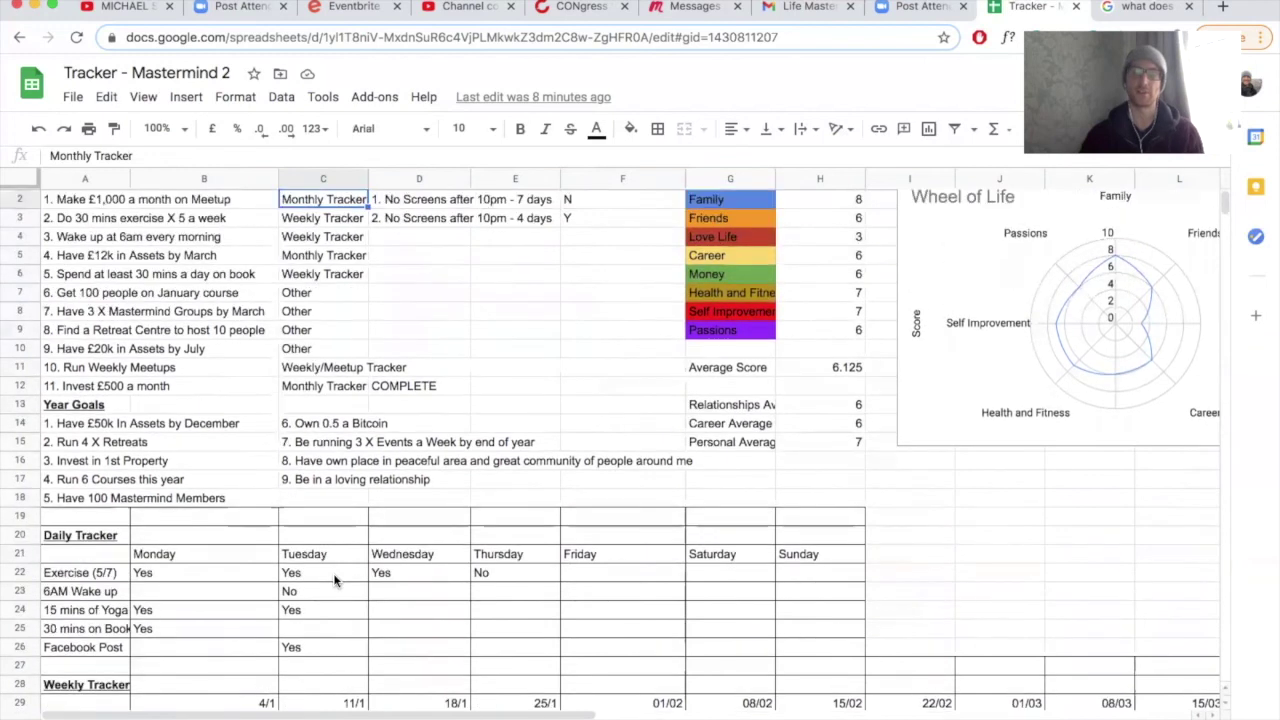
scroll(335, 580, "up", 1)
scroll(335, 580, "down", 2)
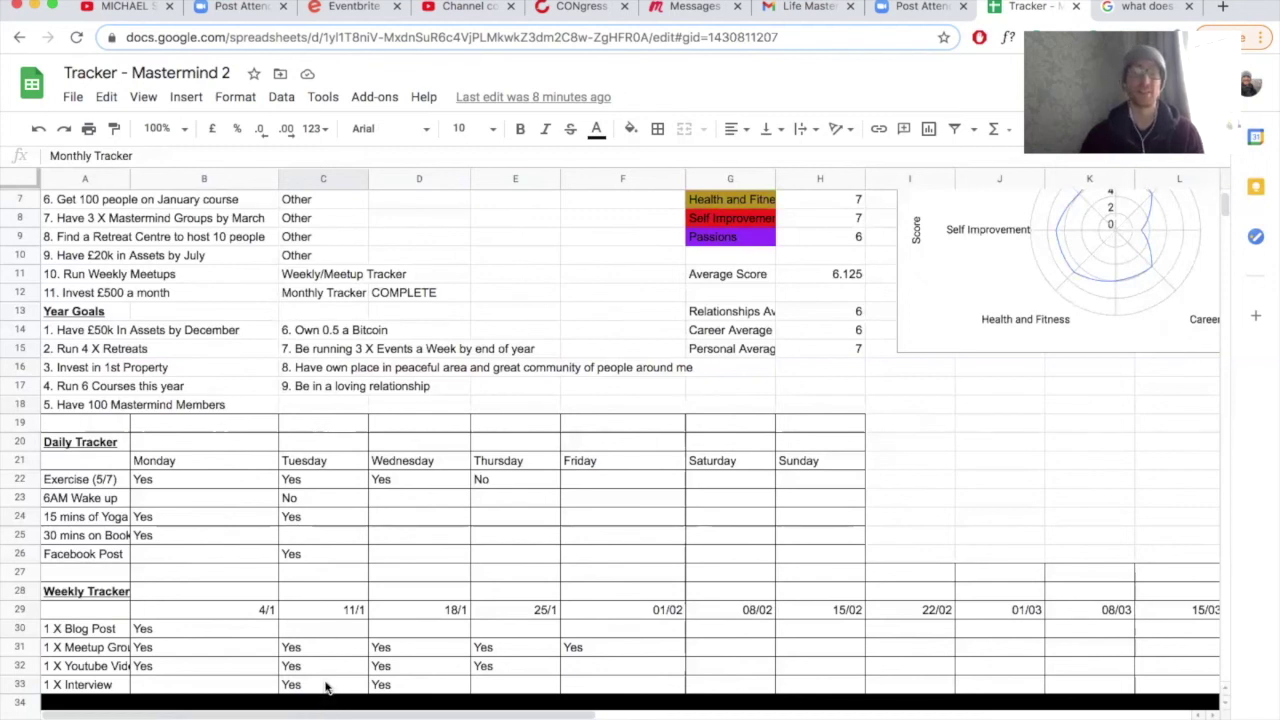
scroll(321, 558, "up", 3)
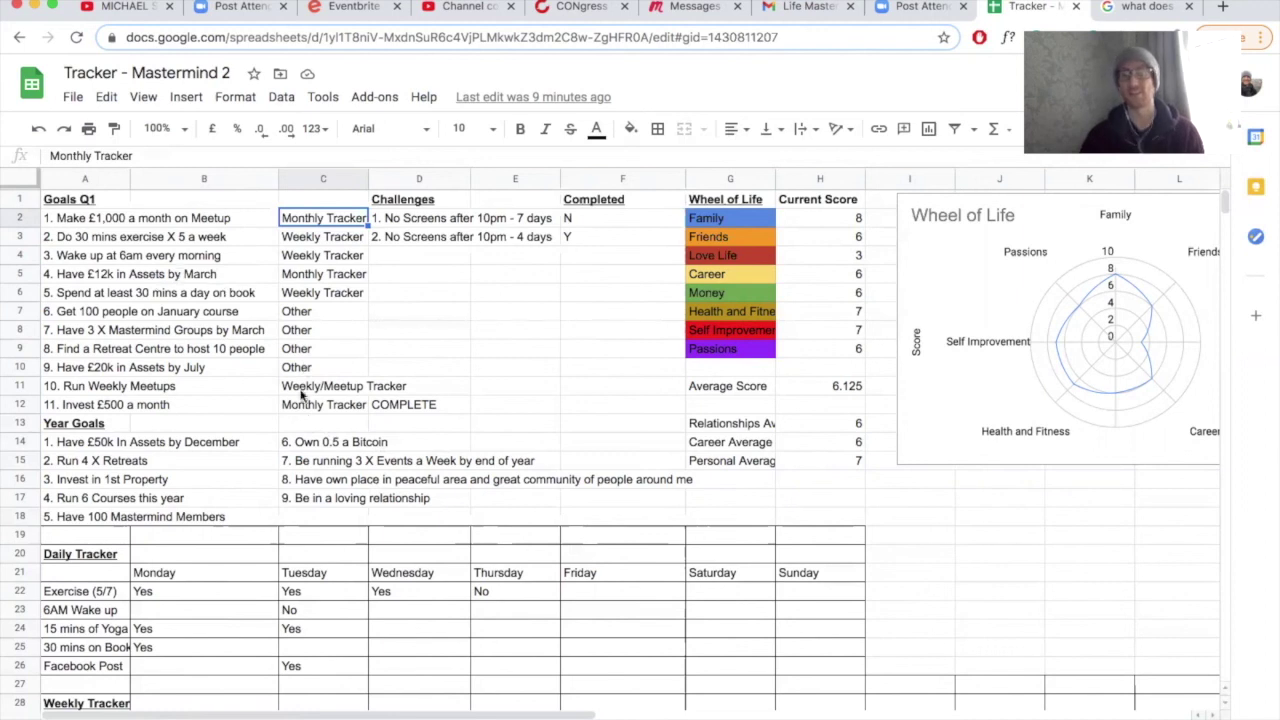
left_click(393, 423)
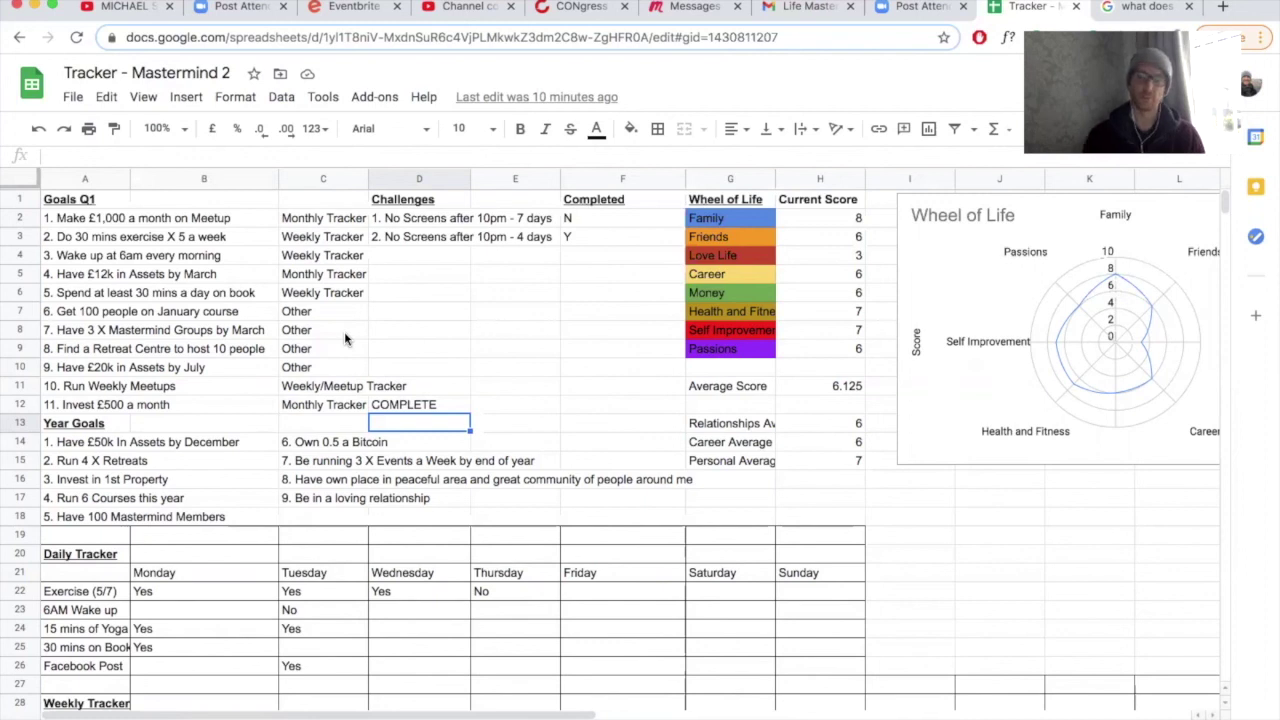
left_click(325, 348)
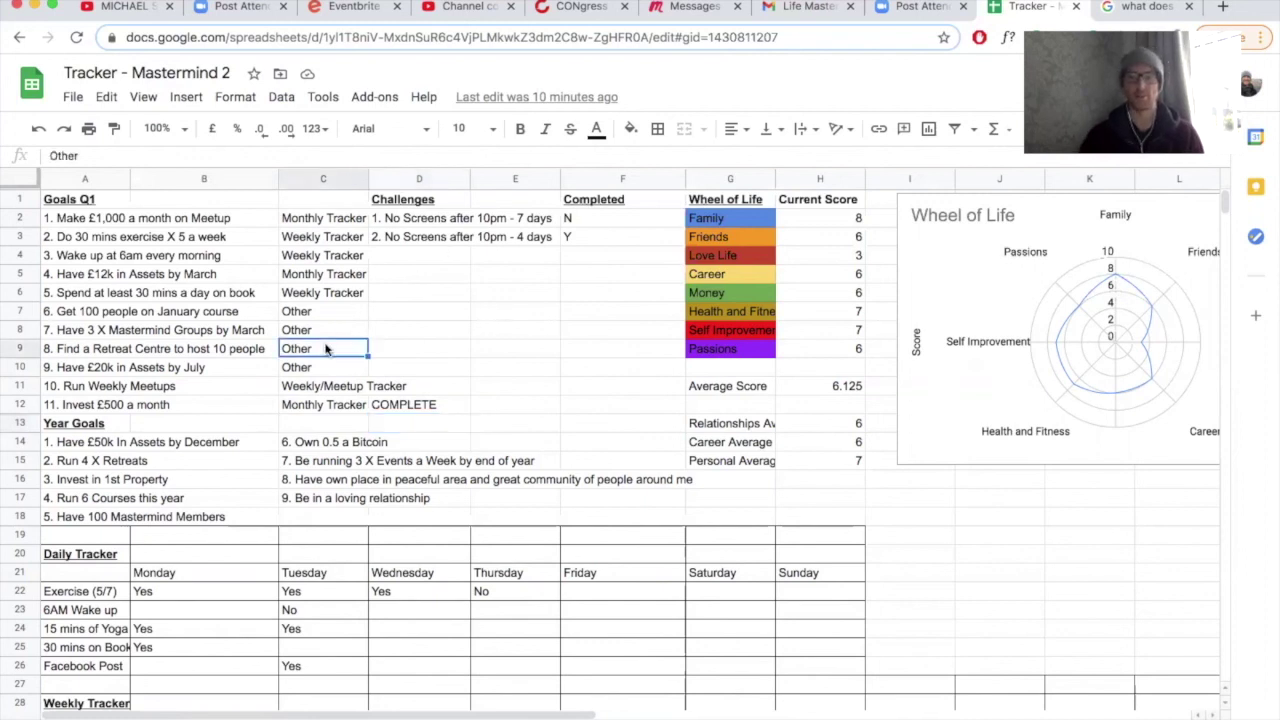